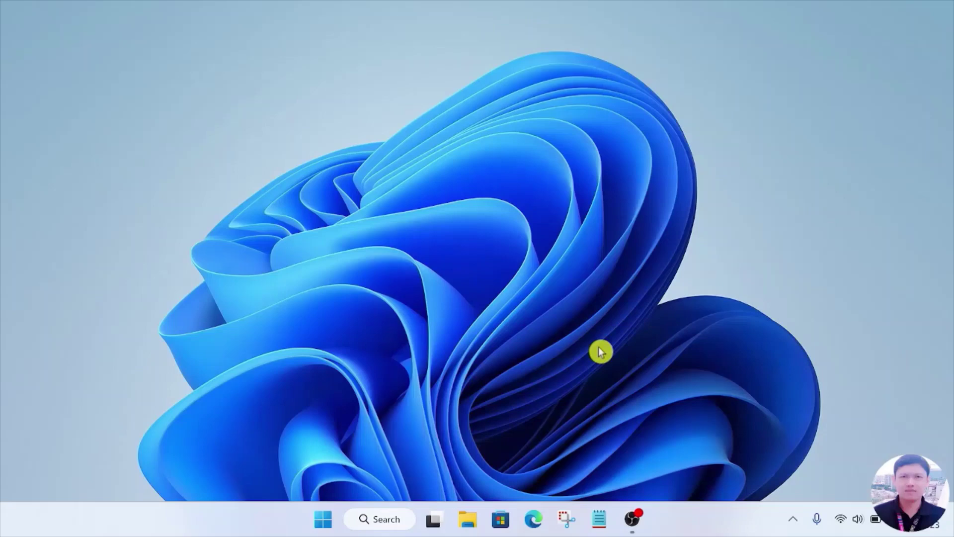
- Search Windows for "touch" and open the Touchpad settings page
click(387, 521)
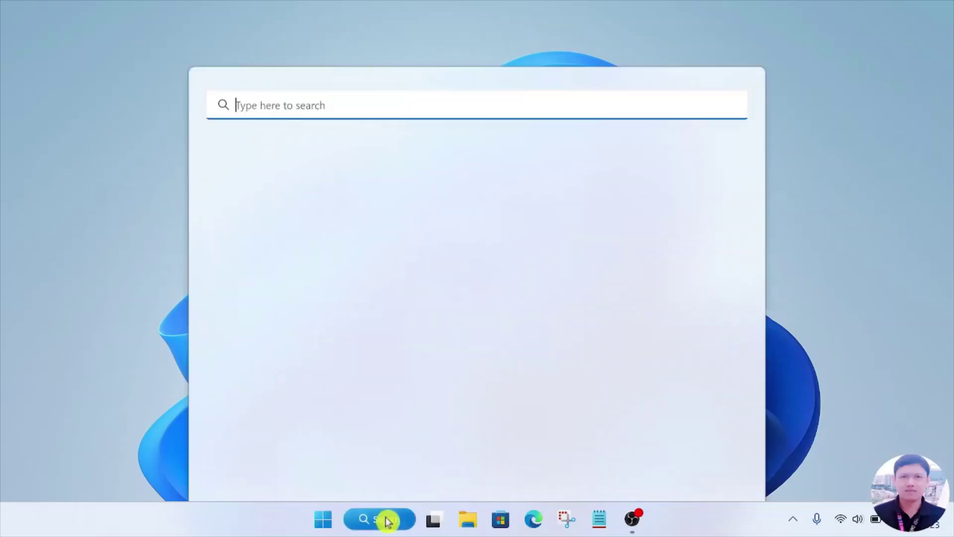
text(touch)
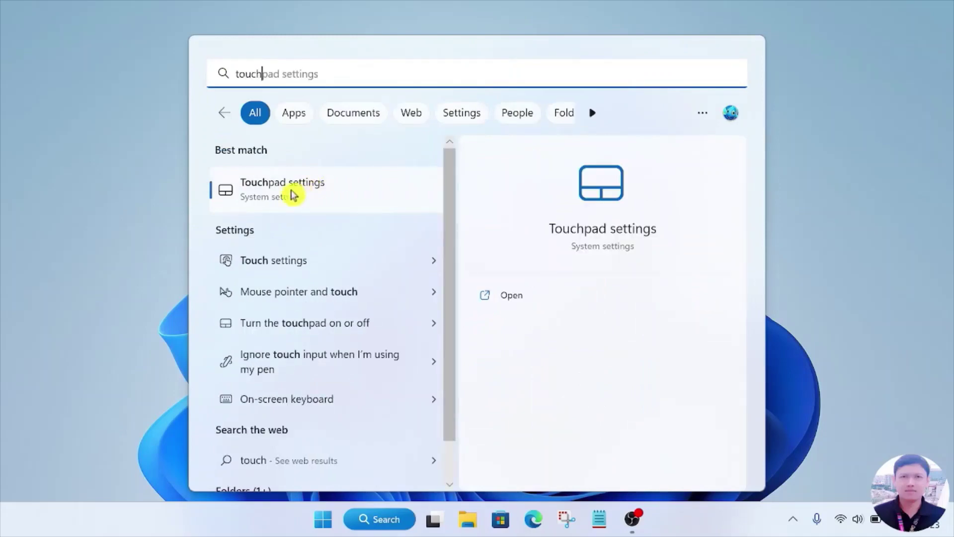
click(293, 194)
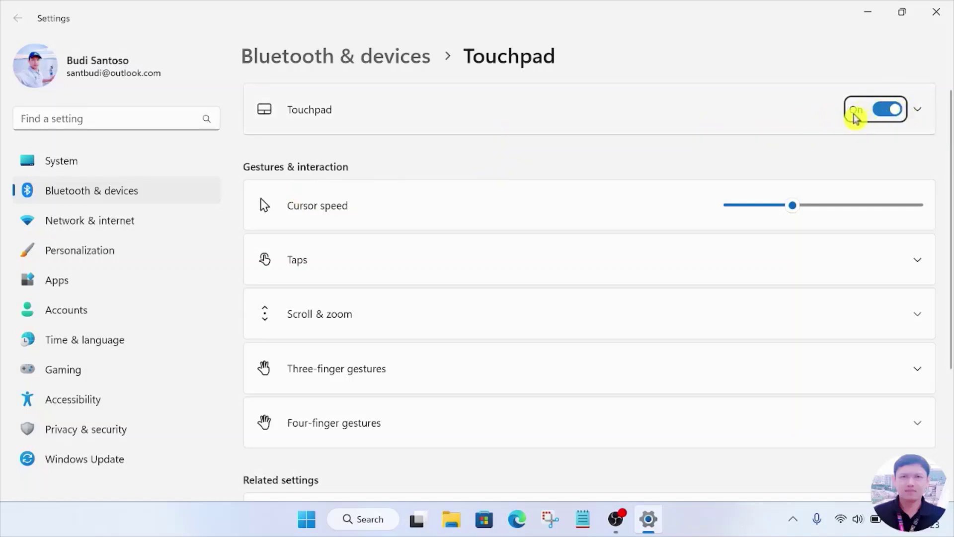
- Expand the Touchpad options and toggle "Leave touchpad on when a mouse is connected" off and back on
click(920, 112)
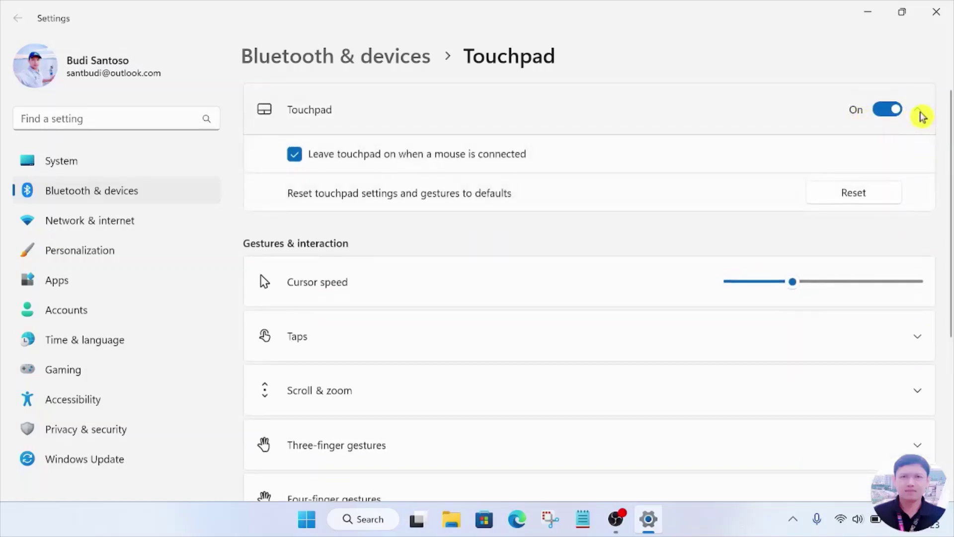
click(301, 157)
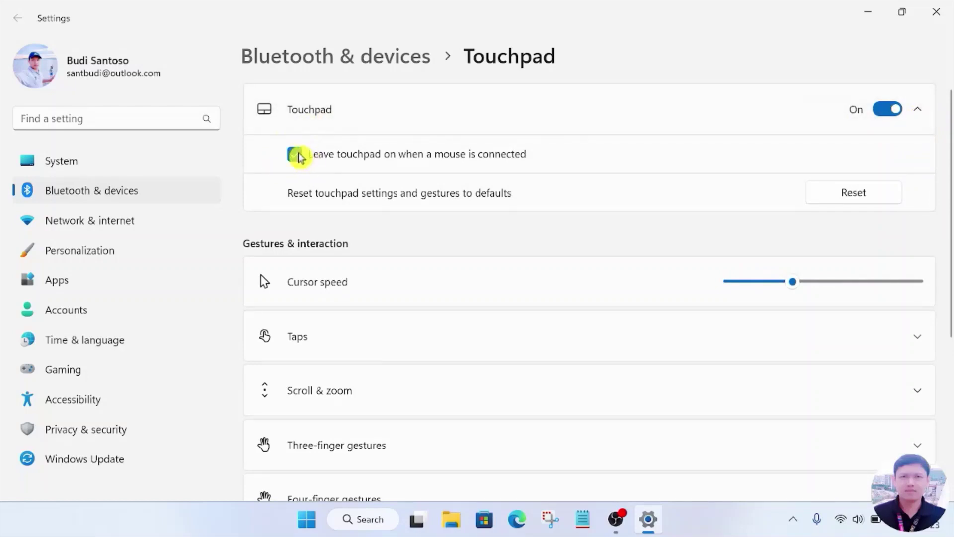
click(298, 158)
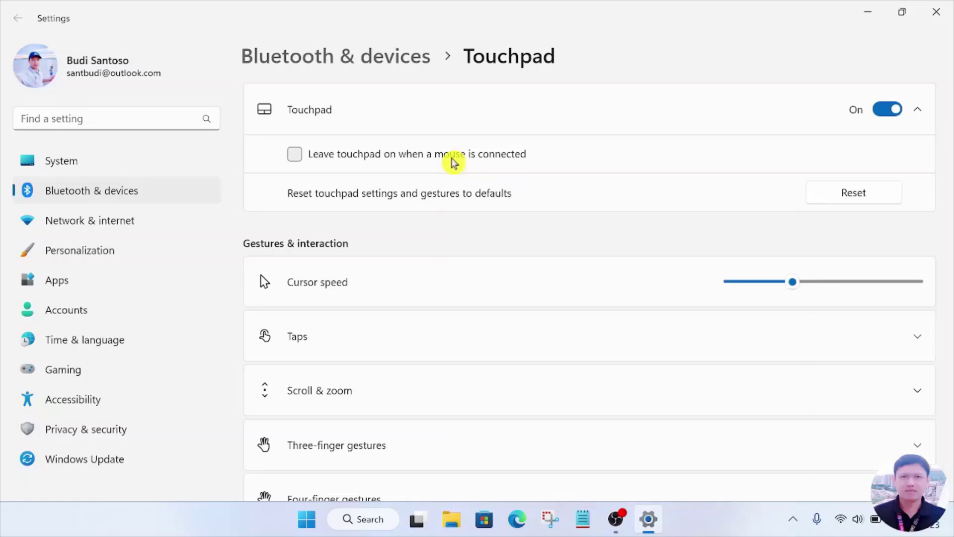
click(296, 154)
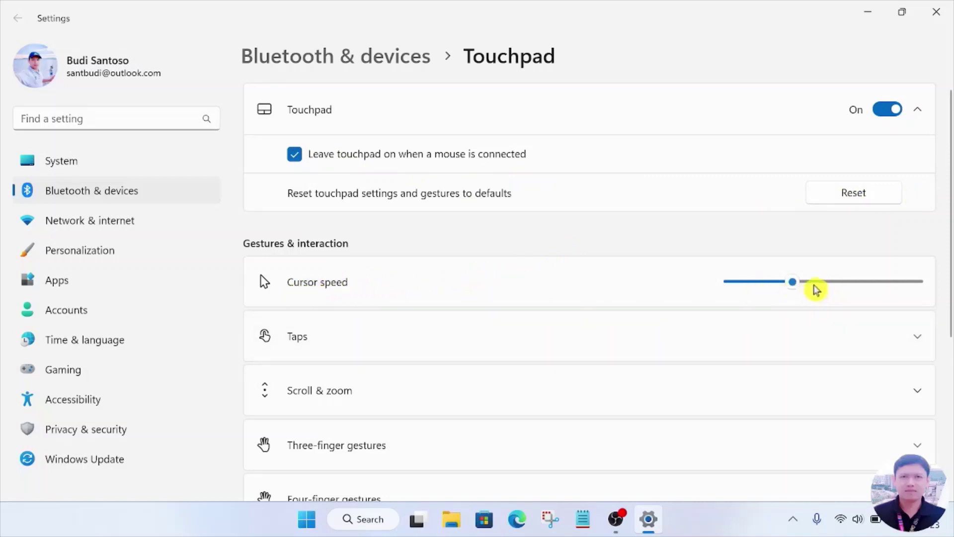
- Examine the Taps settings, including the touchpad sensitivity levels, and toggle "Tap with a single finger to single-click" off and back on
scroll(817, 291, down, 2)
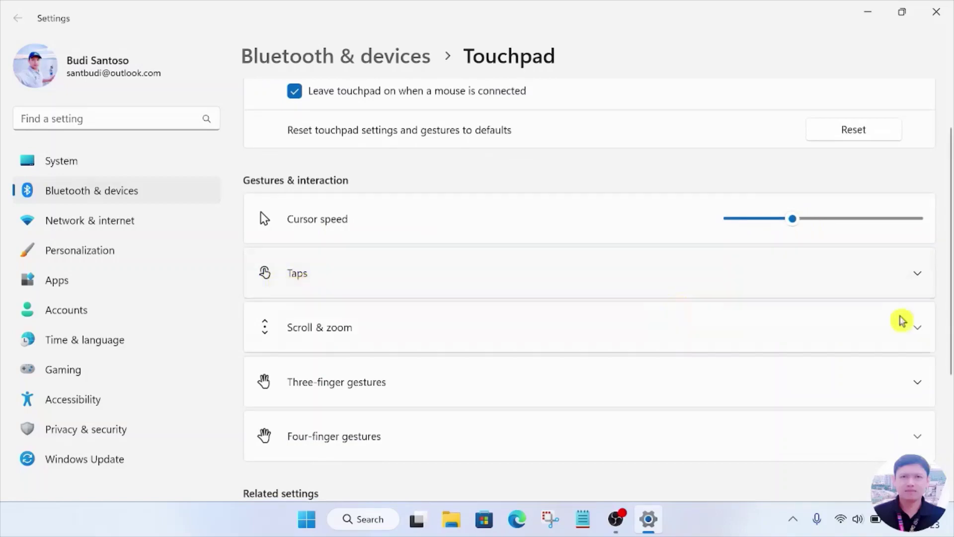
click(918, 277)
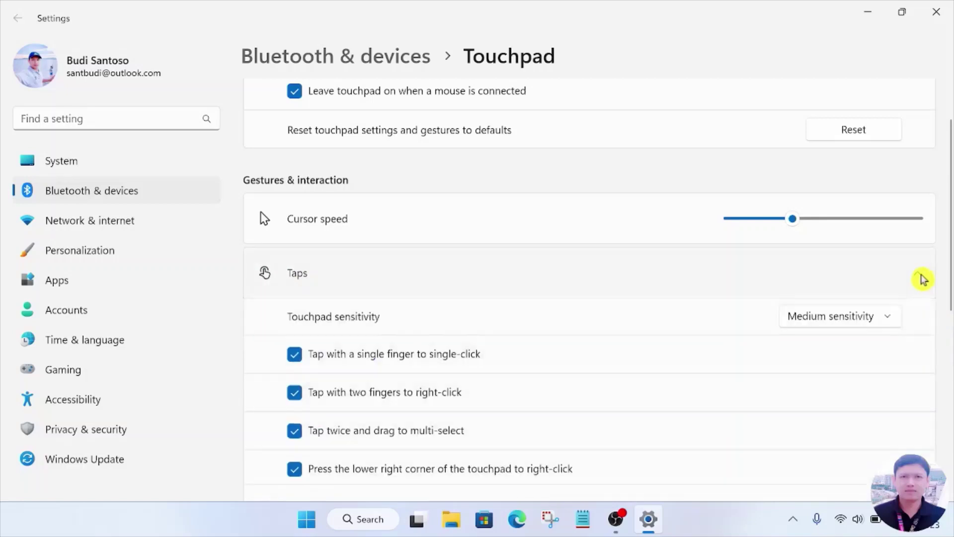
scroll(291, 259, down, 2)
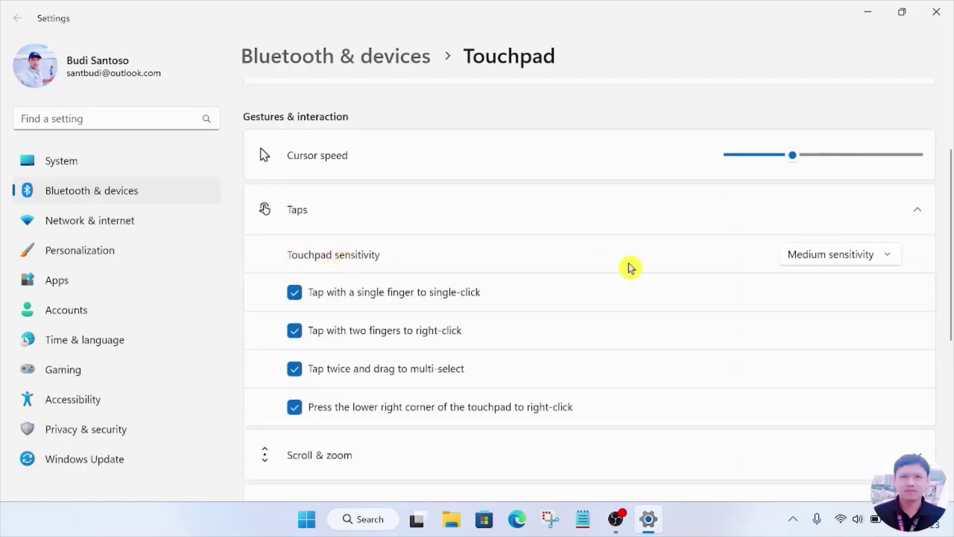
click(893, 262)
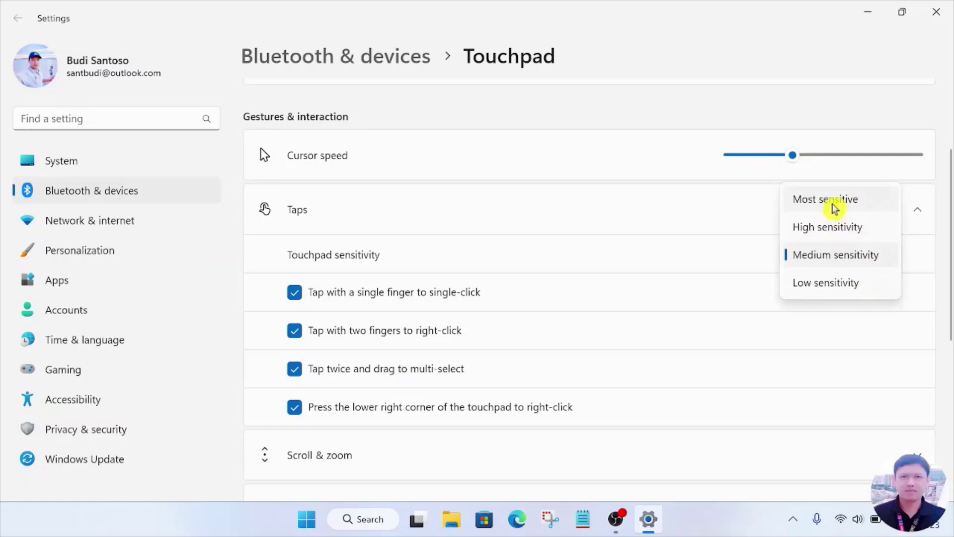
click(750, 245)
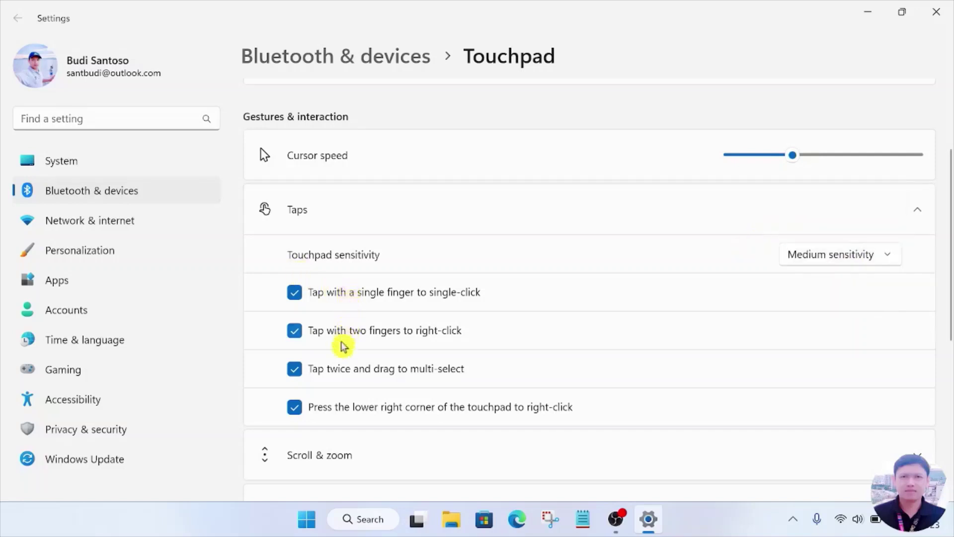
click(294, 292)
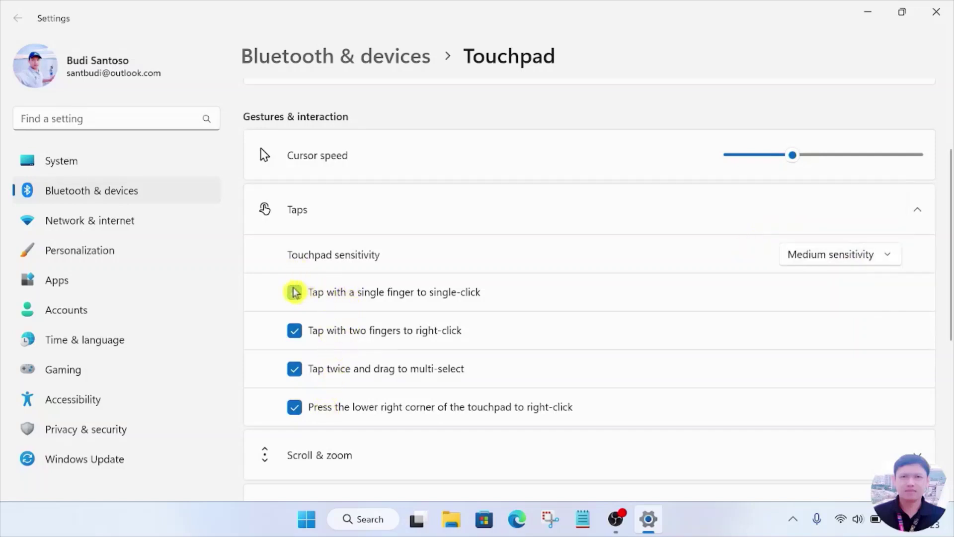
click(295, 293)
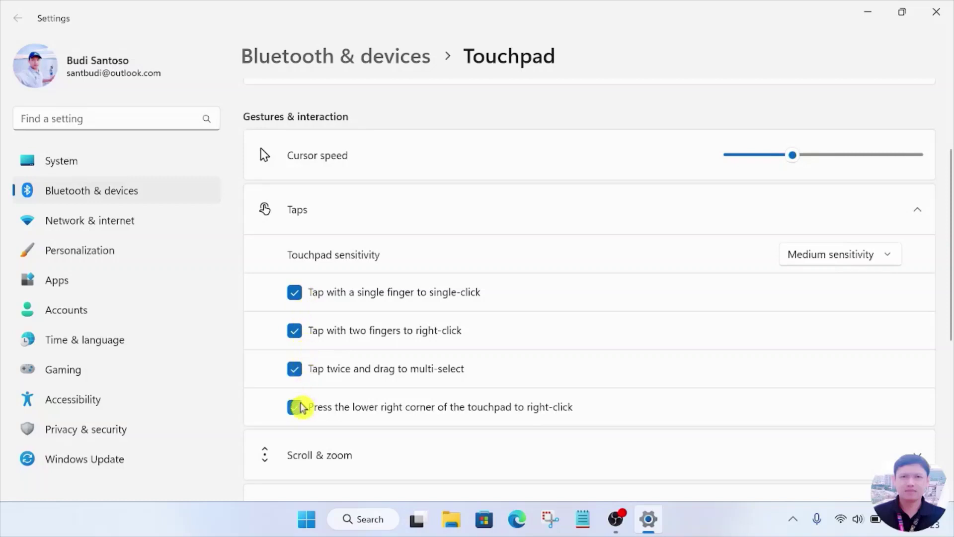
- Expand the Scroll & zoom settings and view the available scrolling direction options
scroll(304, 308, down, 5)
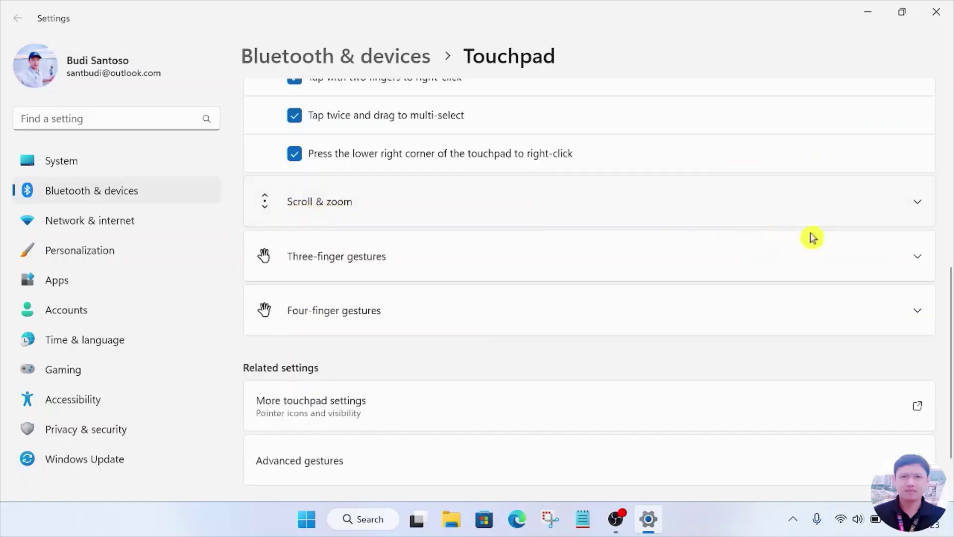
click(918, 207)
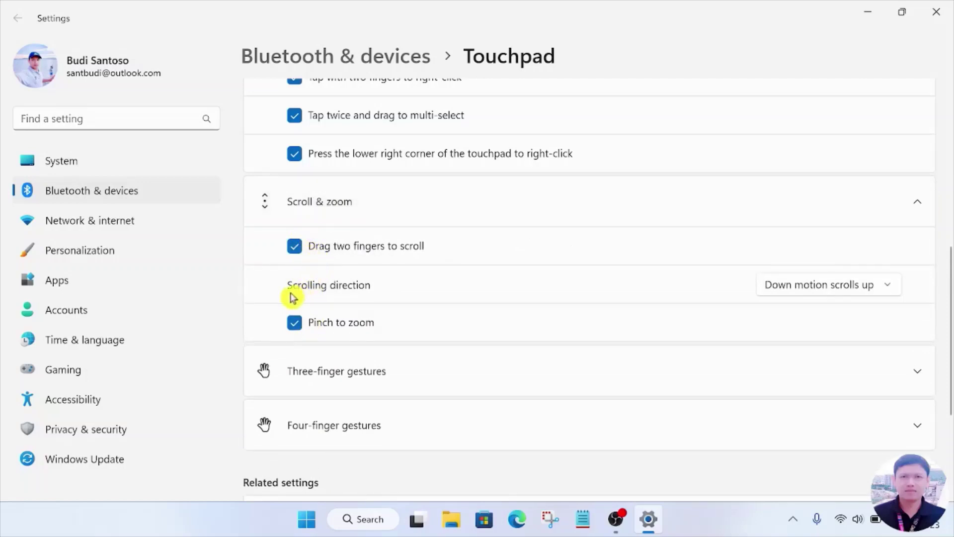
click(888, 287)
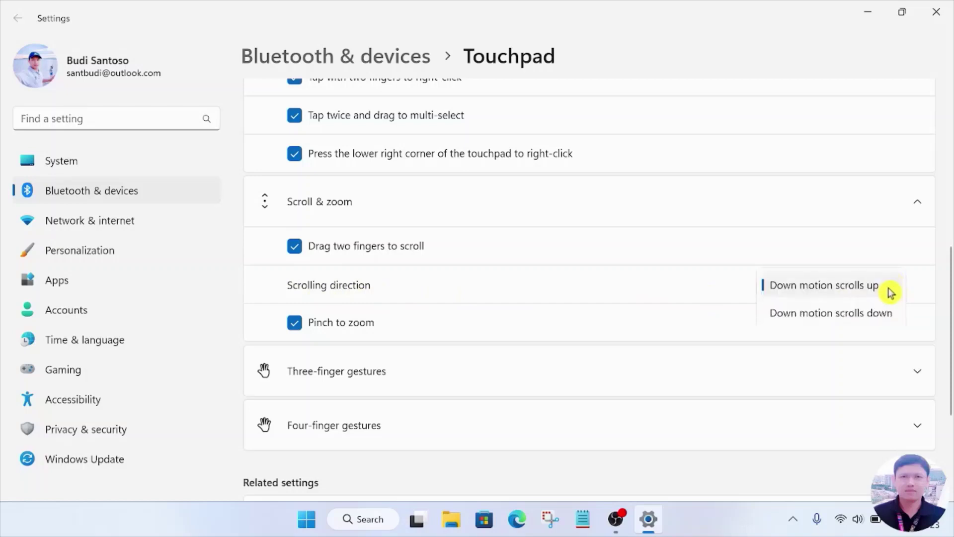
click(803, 242)
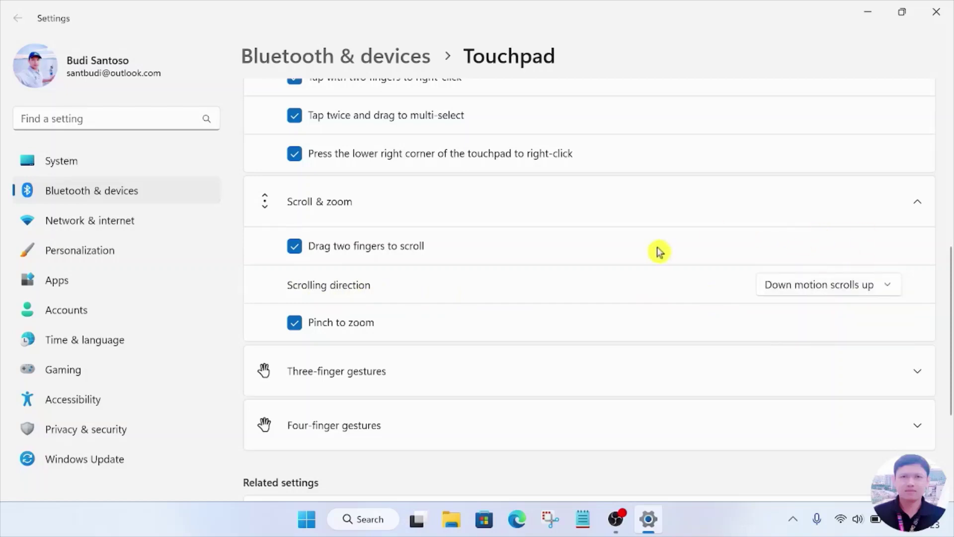
- Expand the three-finger gestures and view the available swipe actions
scroll(645, 248, down, 3)
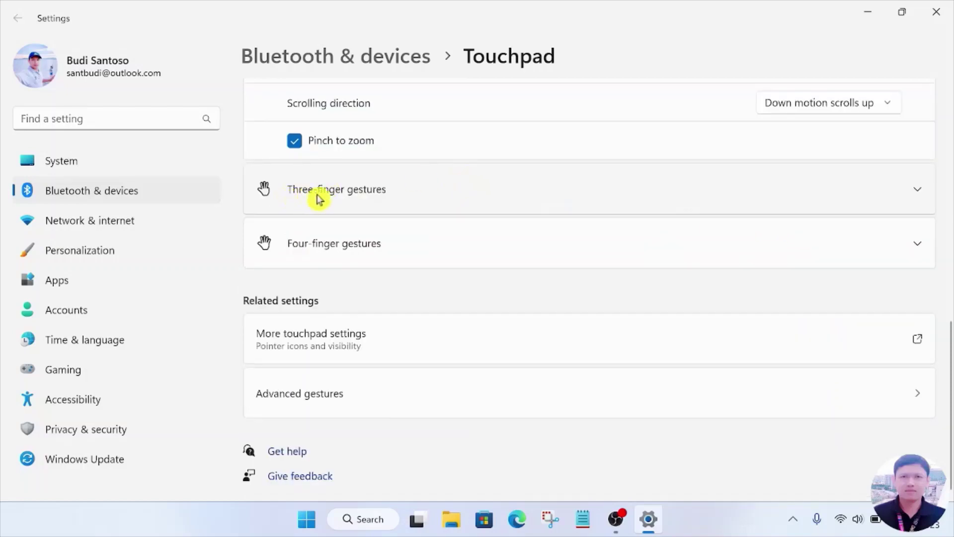
click(918, 195)
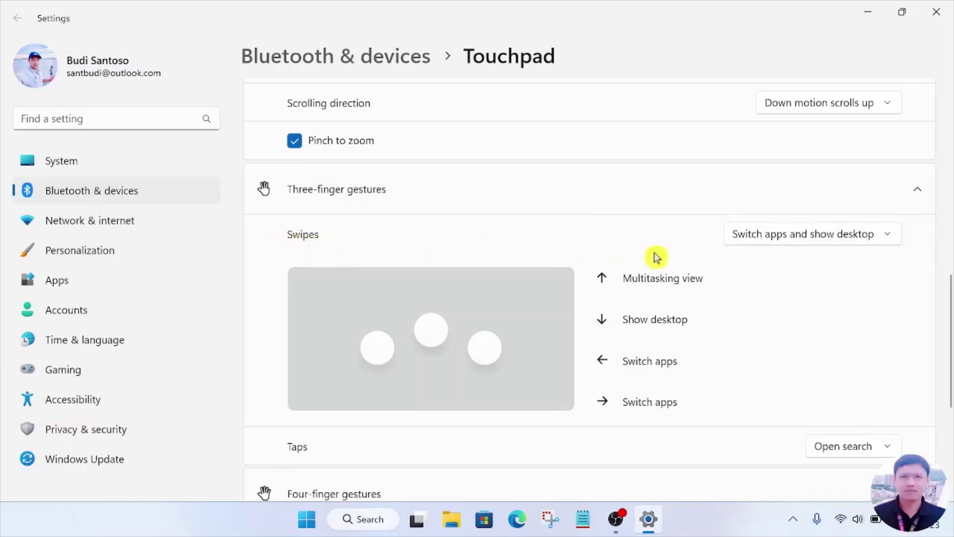
click(893, 240)
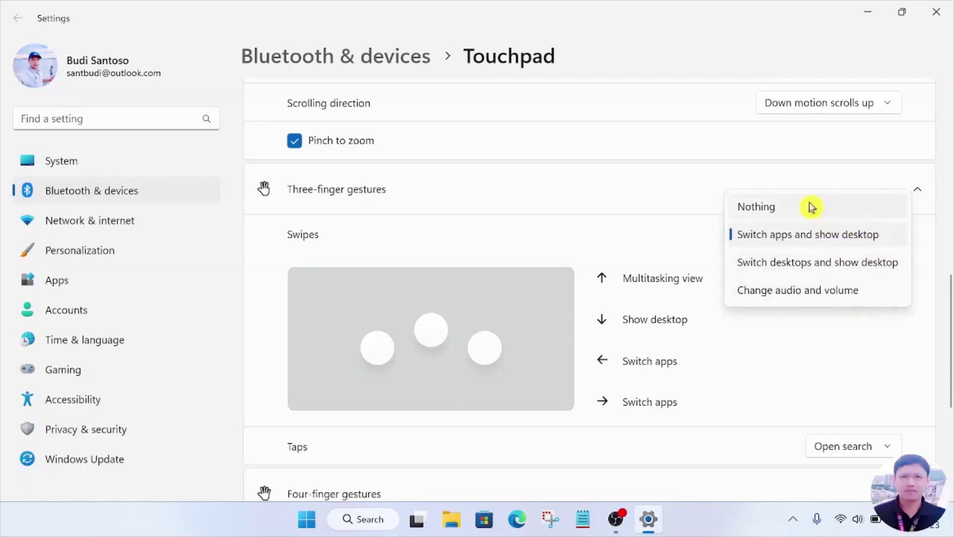
click(675, 232)
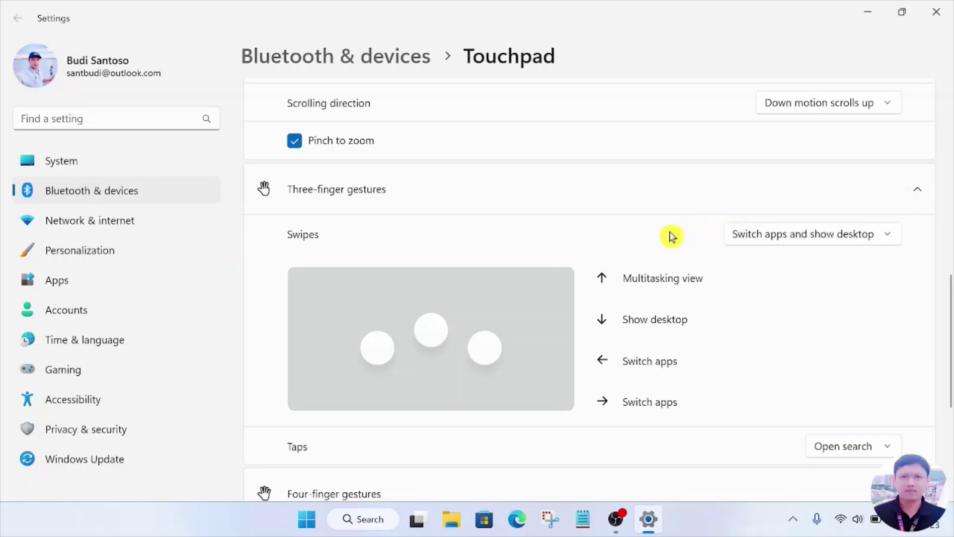
- Review the actions available for three-finger taps and choose Open search
scroll(571, 241, down, 2)
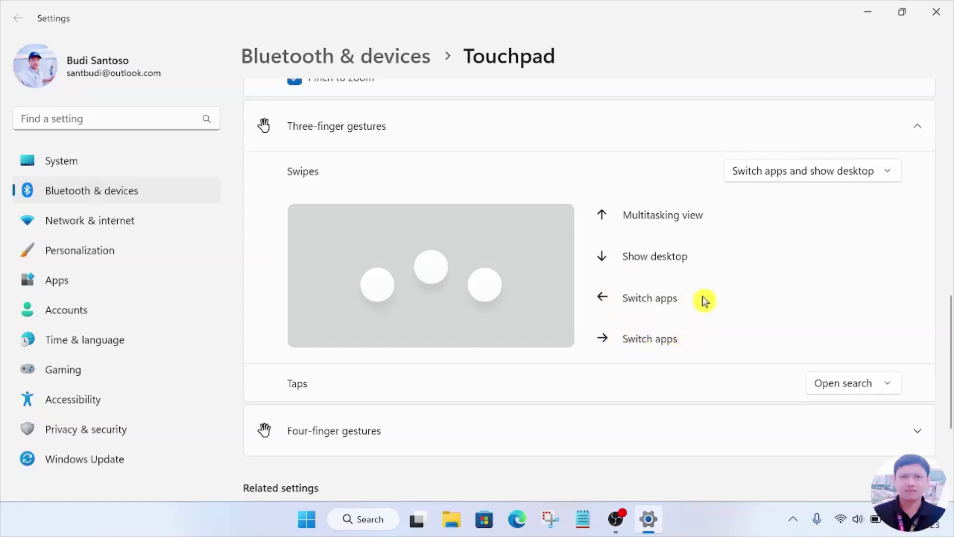
scroll(704, 300, down, 1)
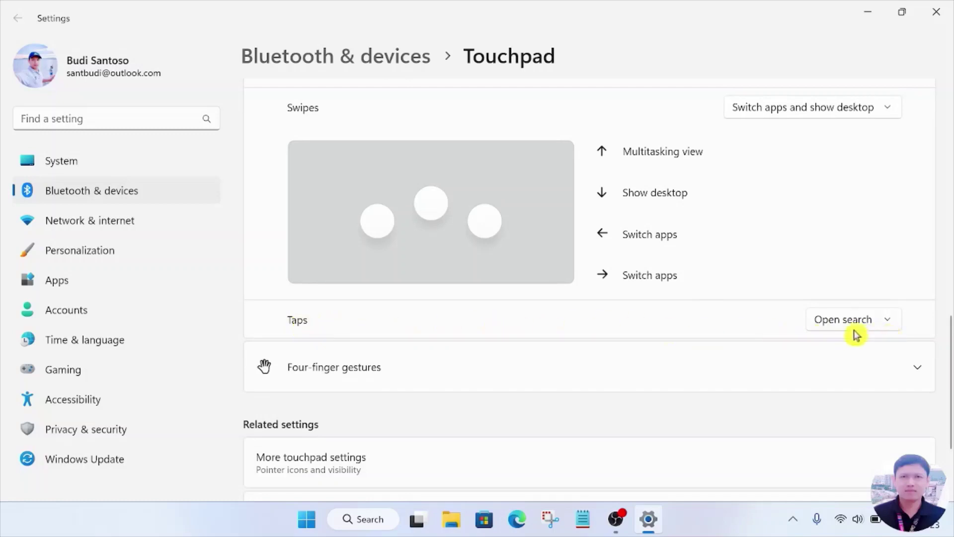
click(891, 326)
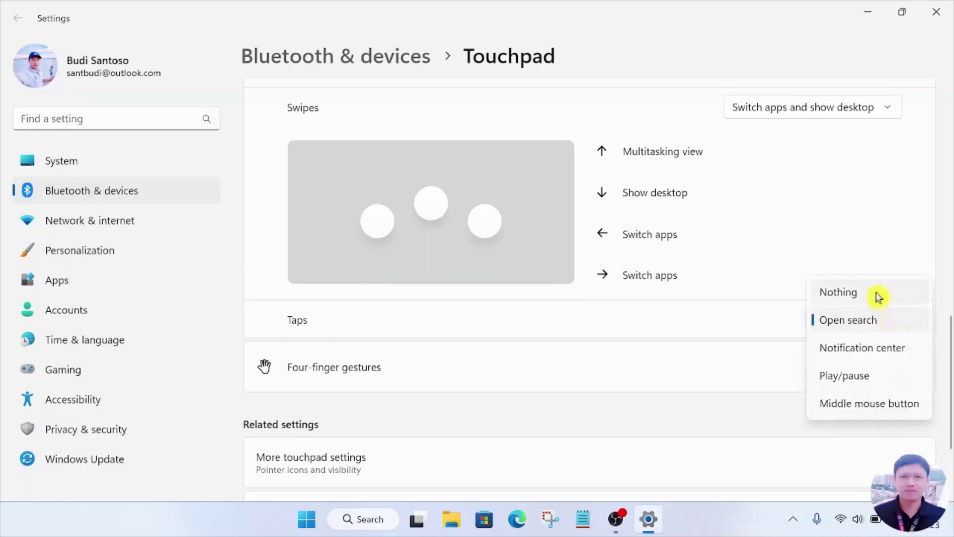
click(862, 319)
- Expand the four-finger gestures and view the available swipe actions
scroll(397, 255, down, 3)
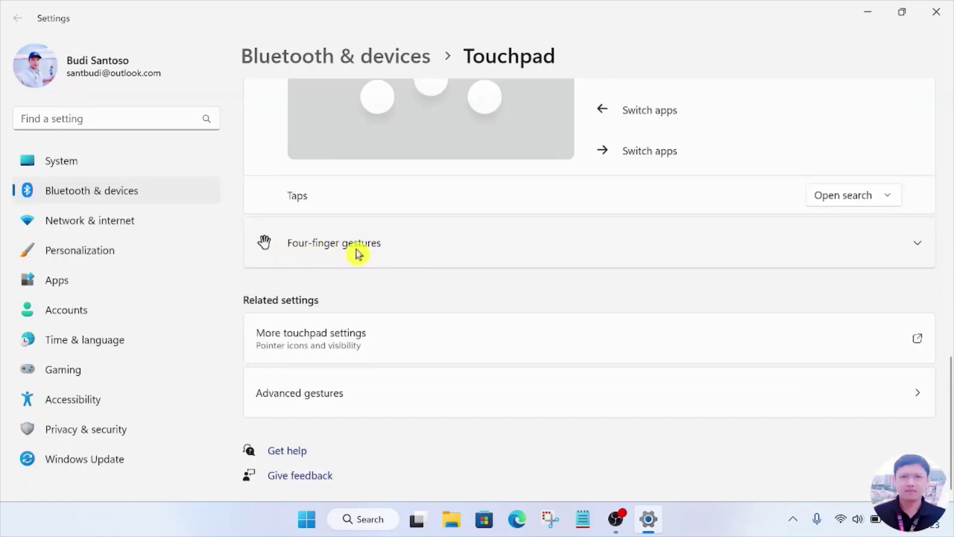
click(918, 247)
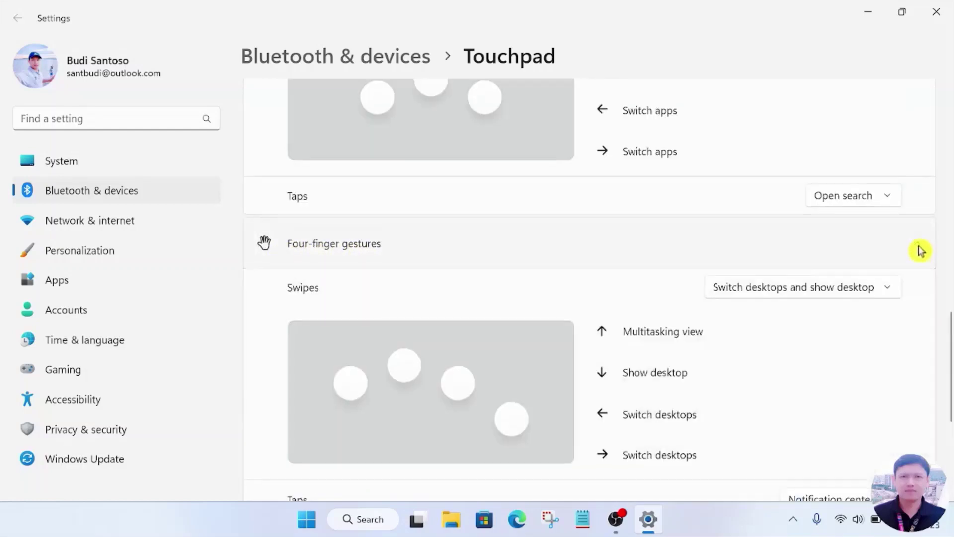
scroll(293, 201, down, 2)
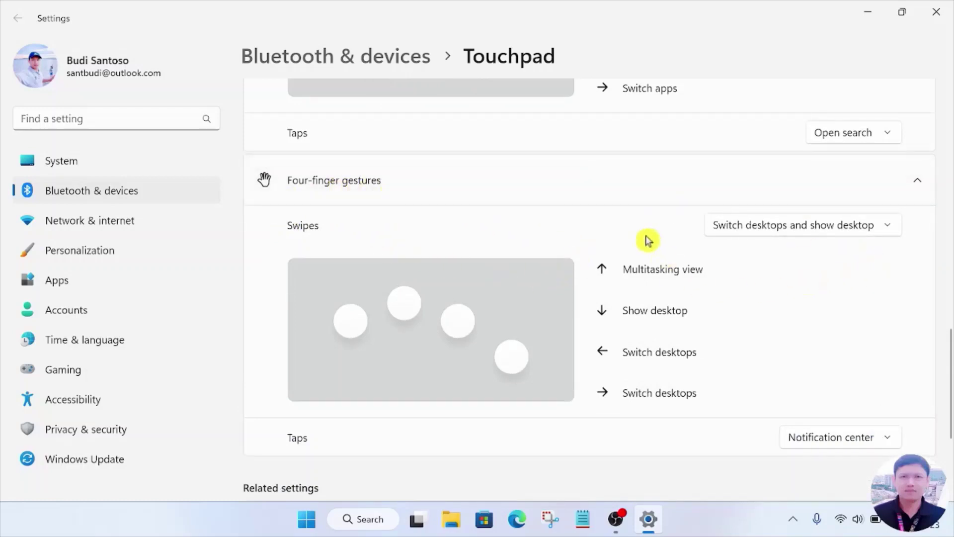
click(888, 233)
click(709, 222)
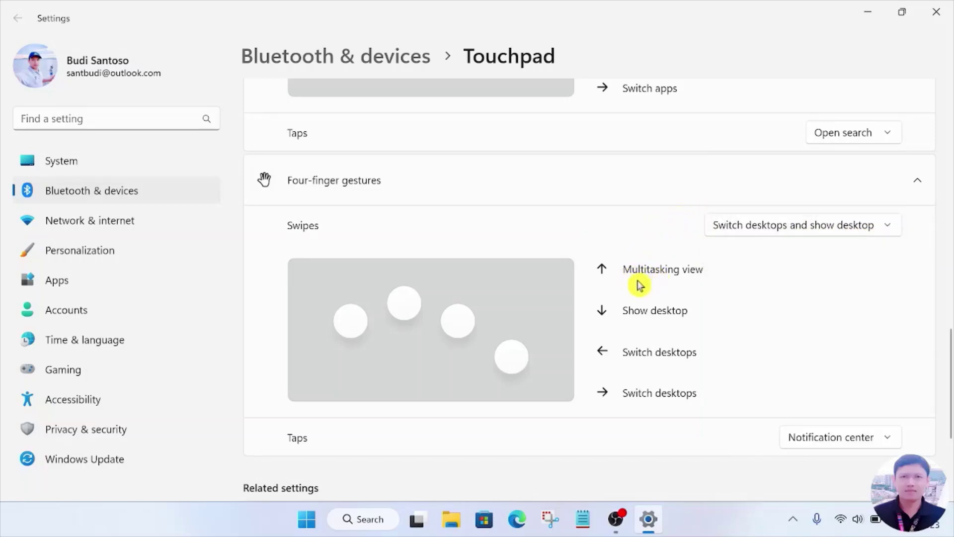
- Review the four-finger swipe directions and list the actions available for four-finger taps
scroll(639, 284, down, 2)
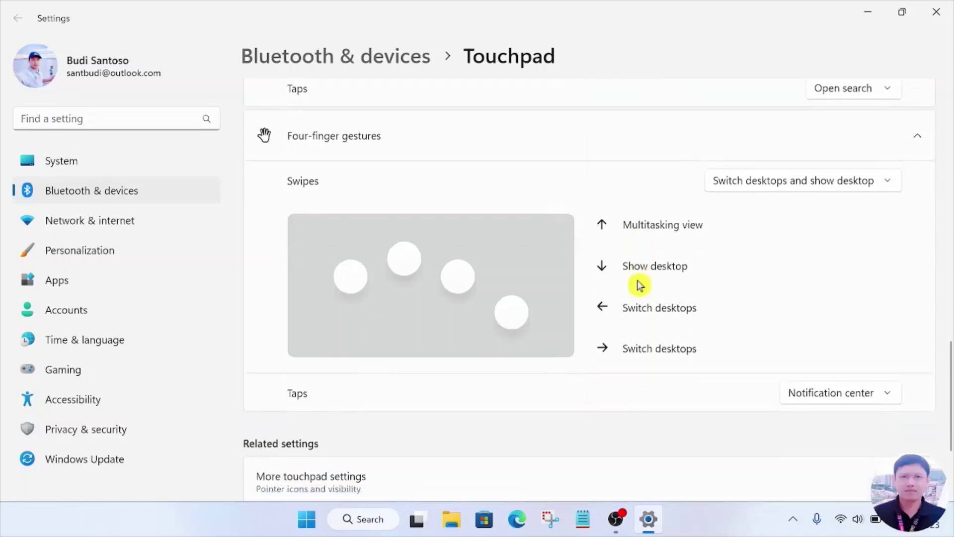
scroll(638, 285, up, 2)
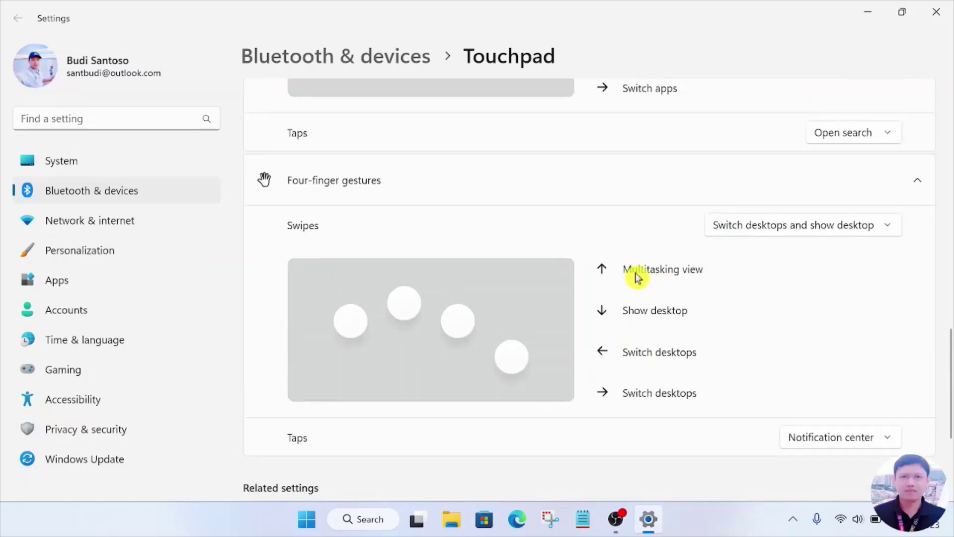
scroll(637, 277, down, 2)
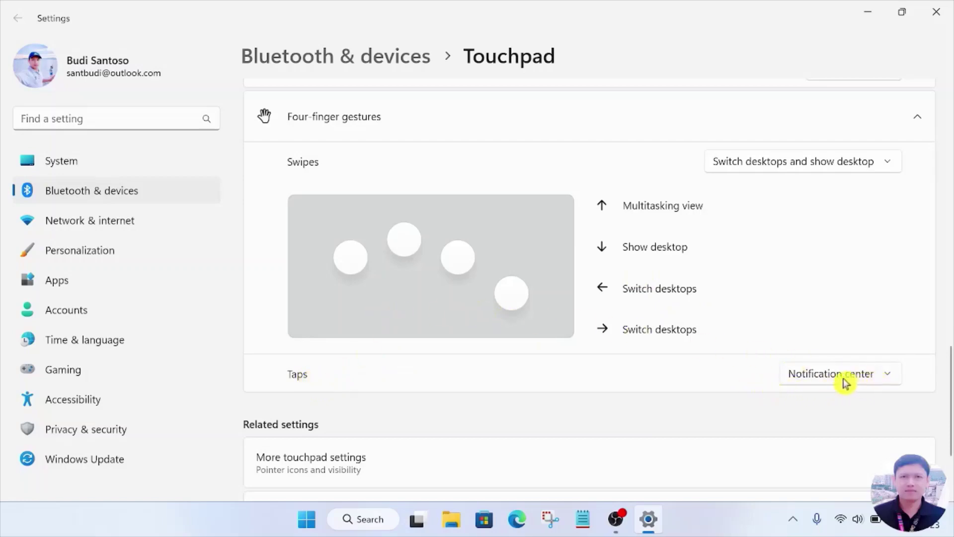
click(893, 382)
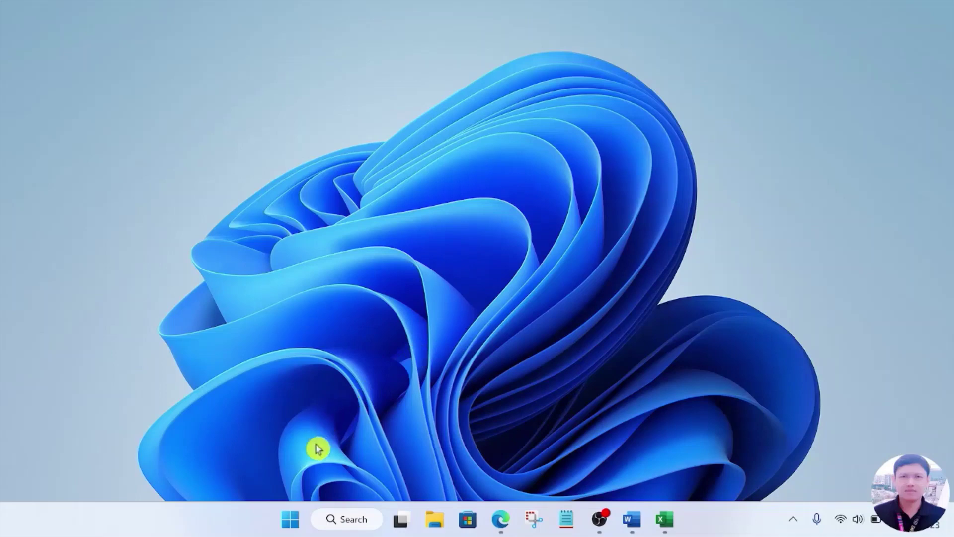
- From the desktop, open the Start menu and bring up the Start button's context menu of system tools
click(293, 518)
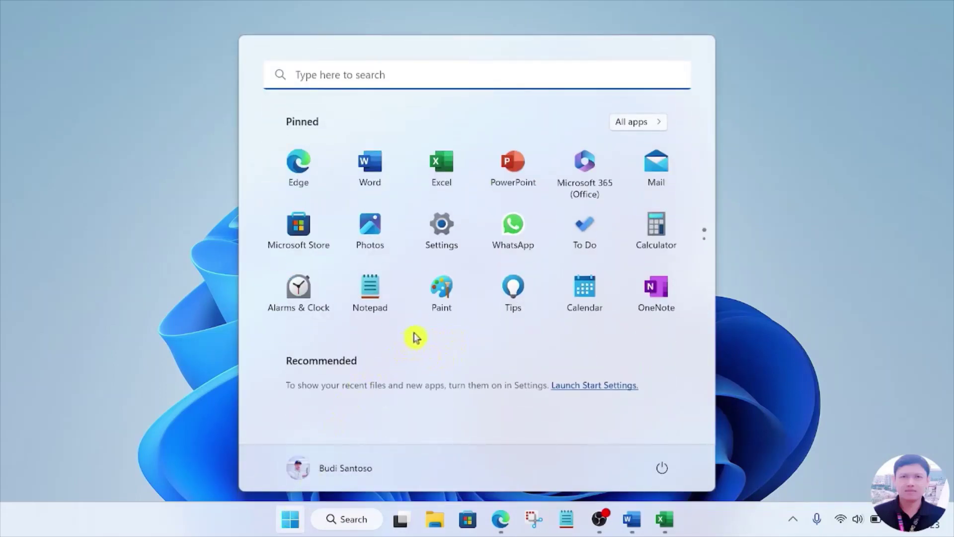
right_click(290, 519)
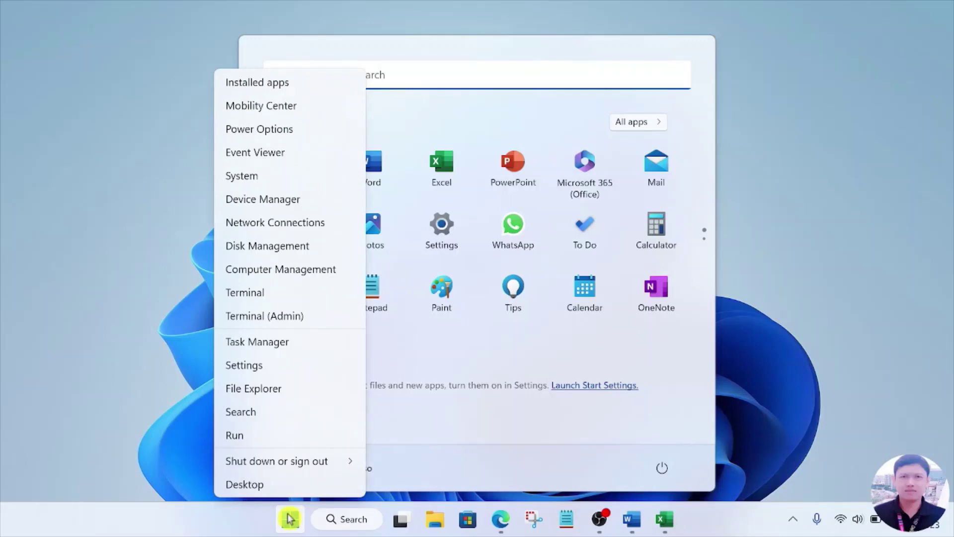
- Dismiss the system tools menu, switch to the Word checklist document, and zoom in and out on the Getting Started section
key(Escape)
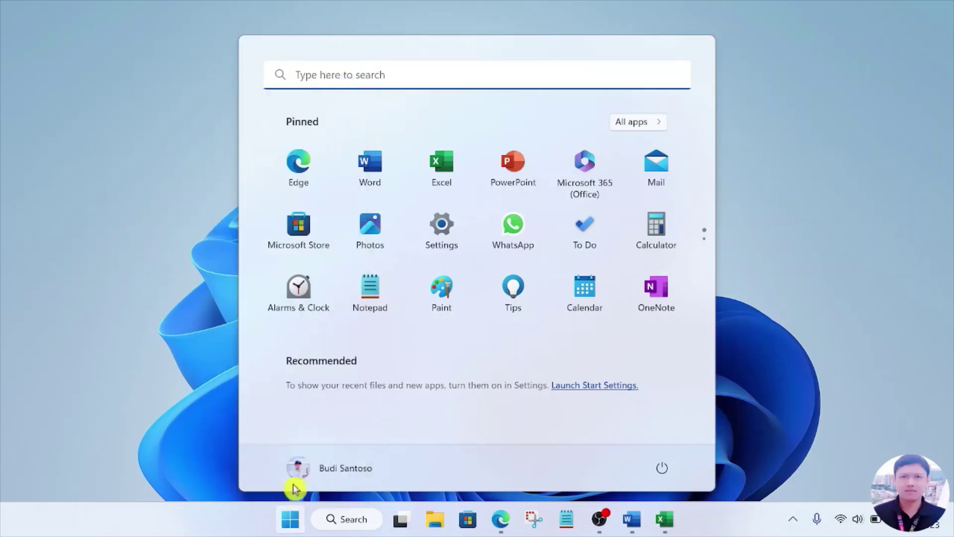
click(631, 522)
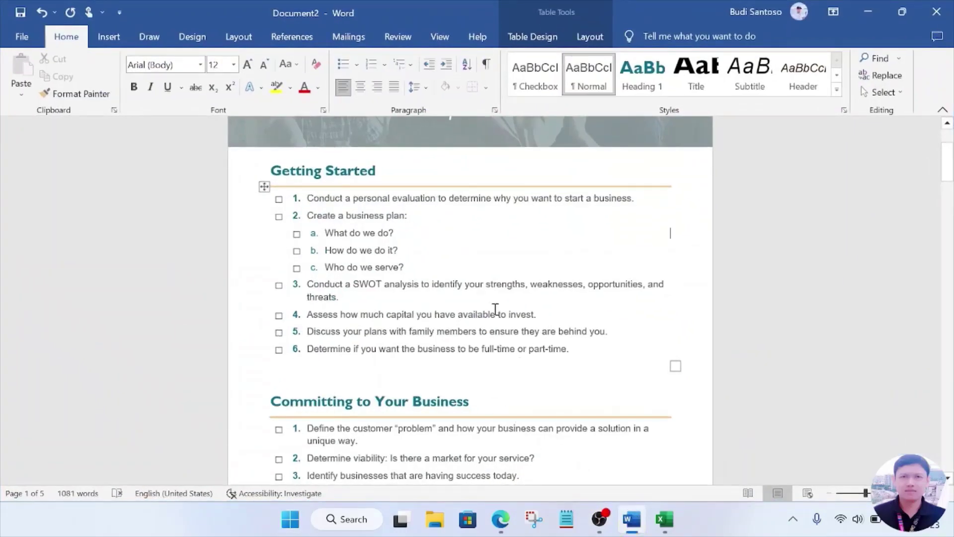
ctrl+scroll(486, 299, up, 10)
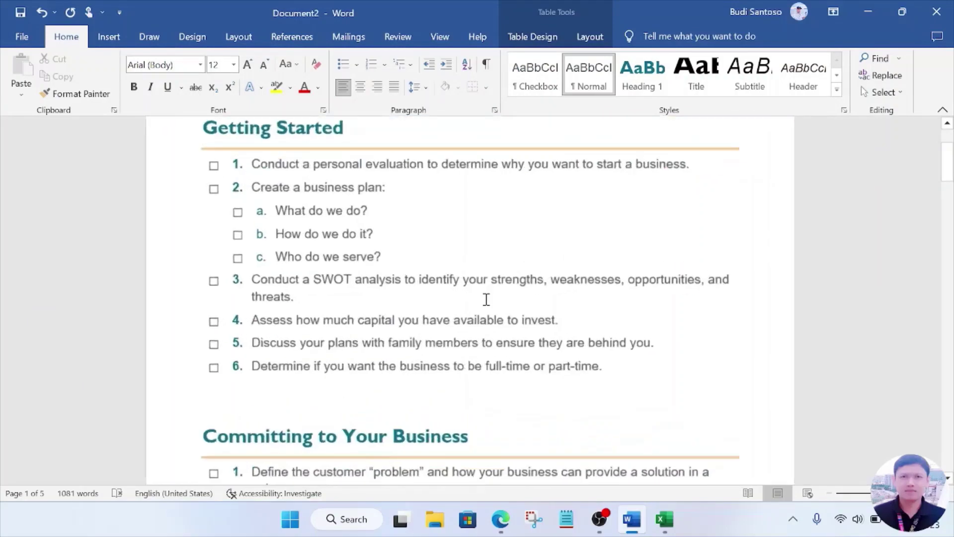
ctrl+scroll(486, 299, down, 8)
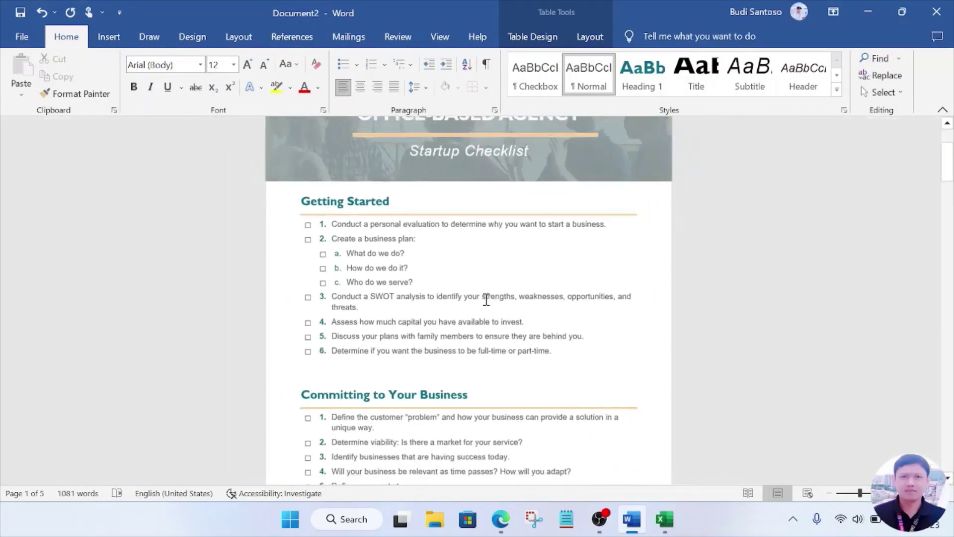
ctrl+scroll(486, 299, up, 4)
ctrl+scroll(510, 260, down, 2)
ctrl+scroll(510, 259, up, 8)
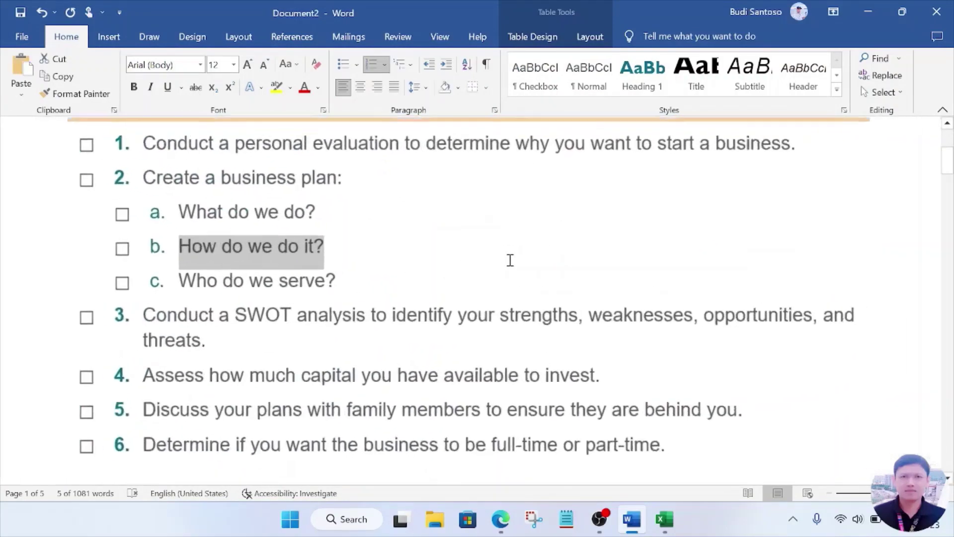
ctrl+scroll(510, 260, down, 4)
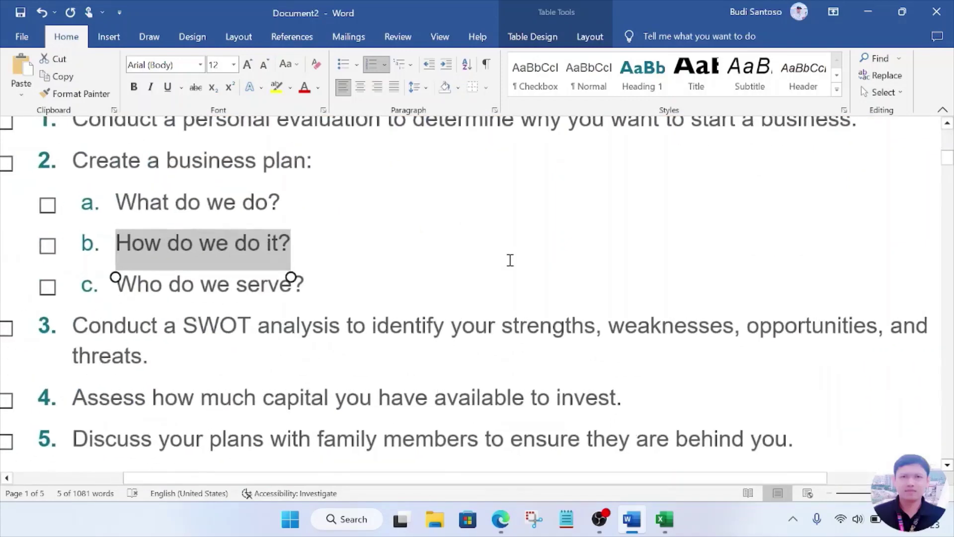
ctrl+scroll(509, 260, down, 1)
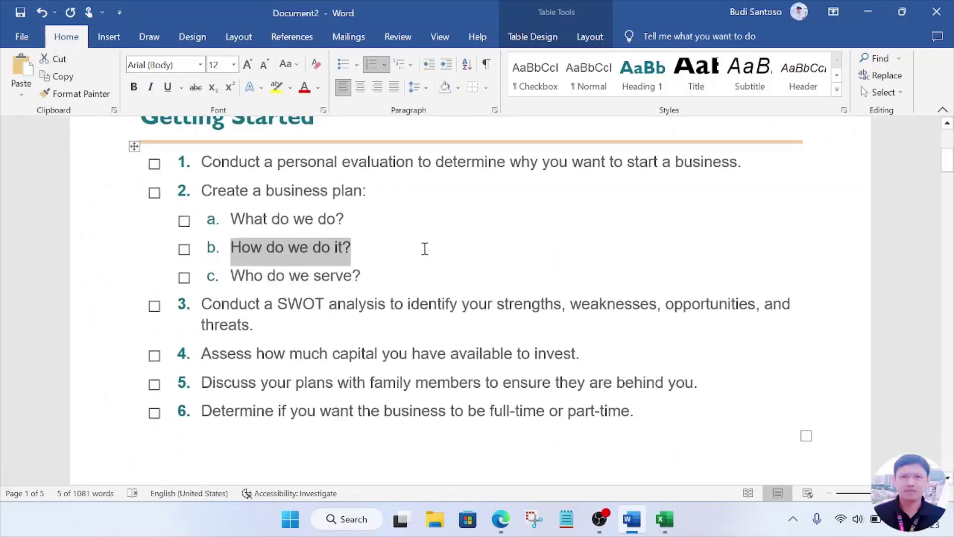
- Show and close the context menu for "How do we do it?", and scroll down through the checklist and back up
right_click(335, 250)
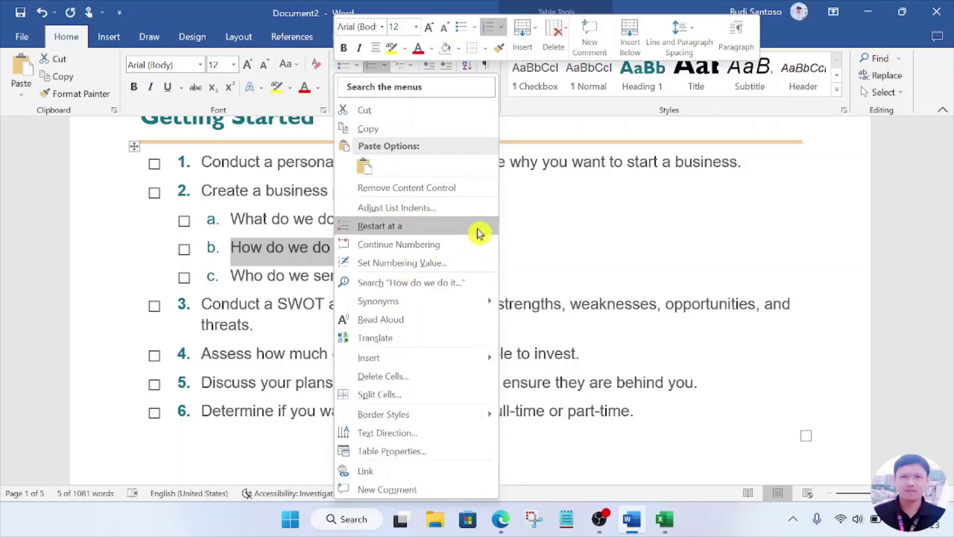
click(544, 229)
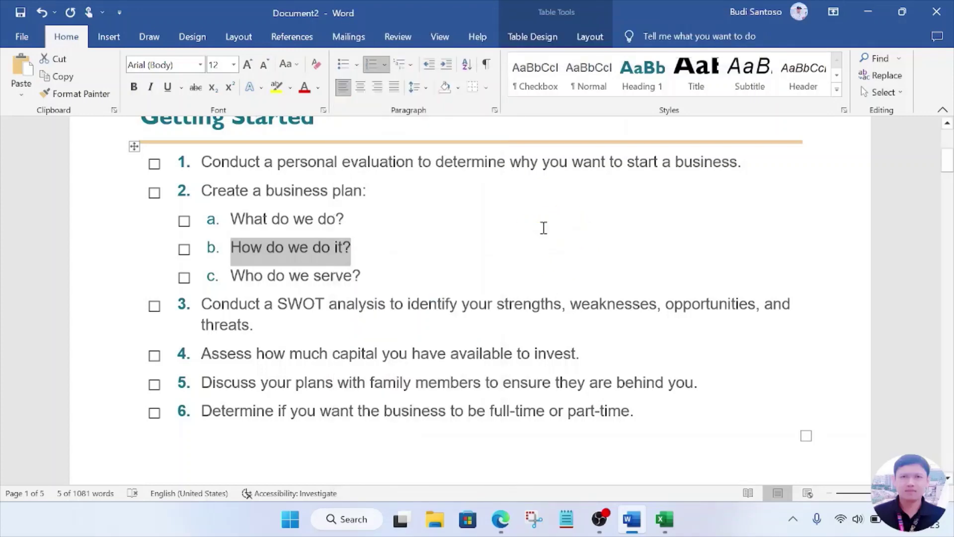
scroll(544, 229, down, 8)
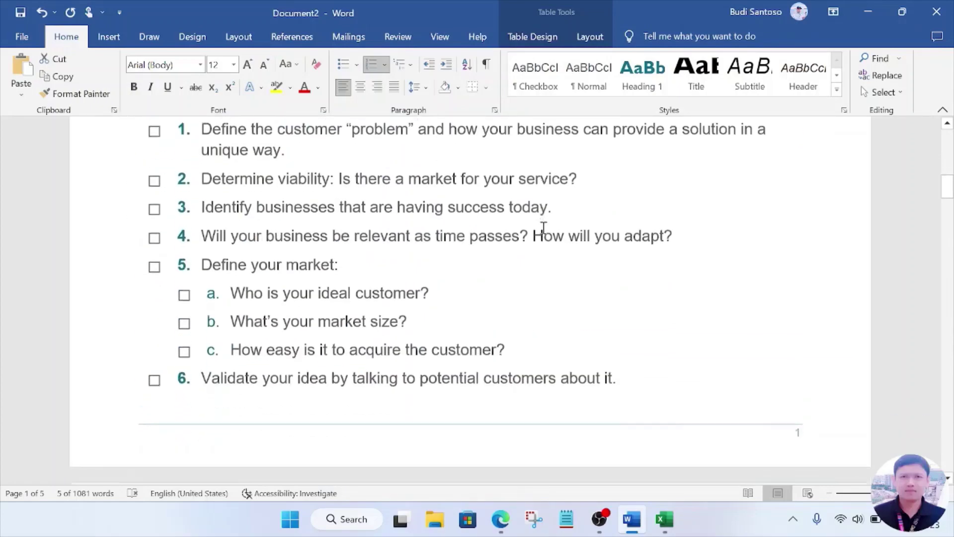
scroll(544, 228, down, 8)
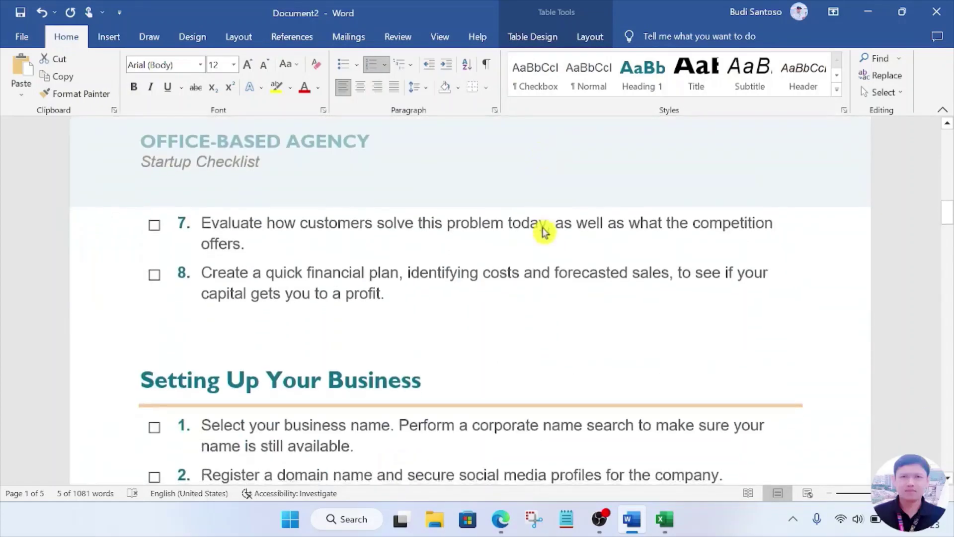
scroll(543, 228, down, 4)
scroll(544, 228, up, 6)
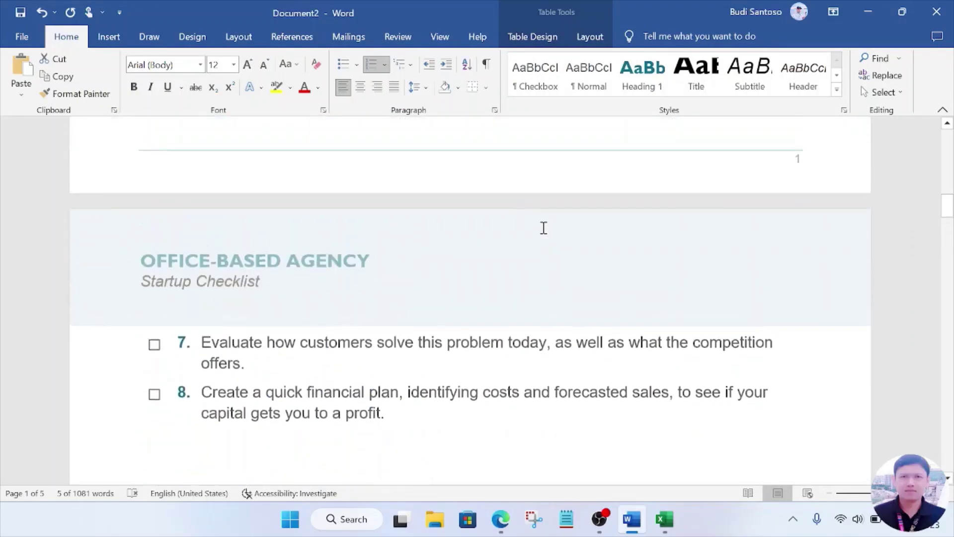
scroll(544, 228, up, 8)
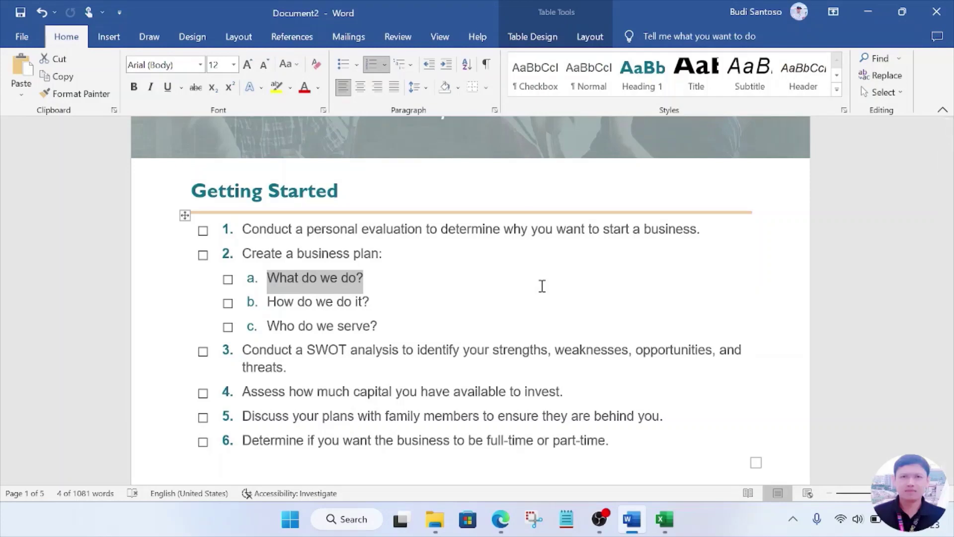
- Cycle through the open windows in the app switcher and switch to the Timesheet workbook in Excel
key(ctrl+alt+Tab)
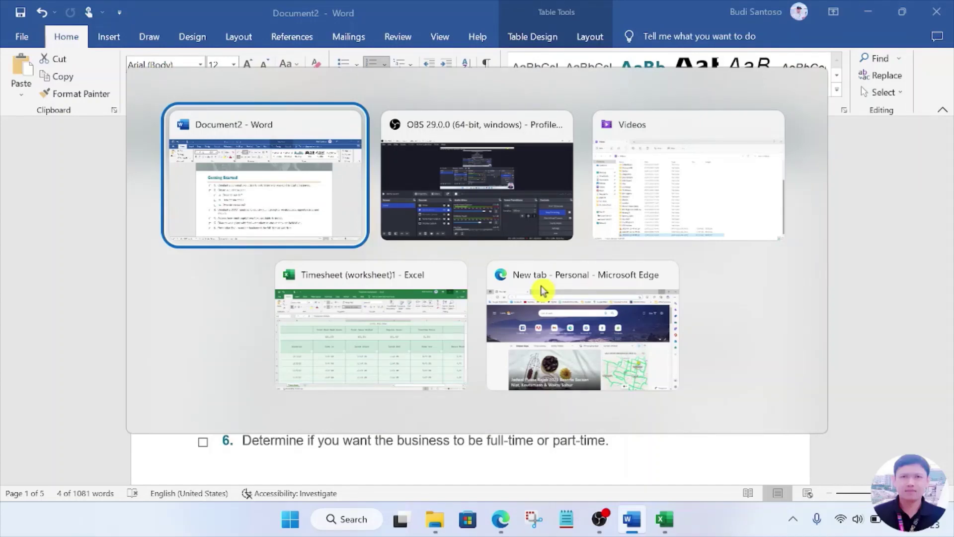
key(Tab)
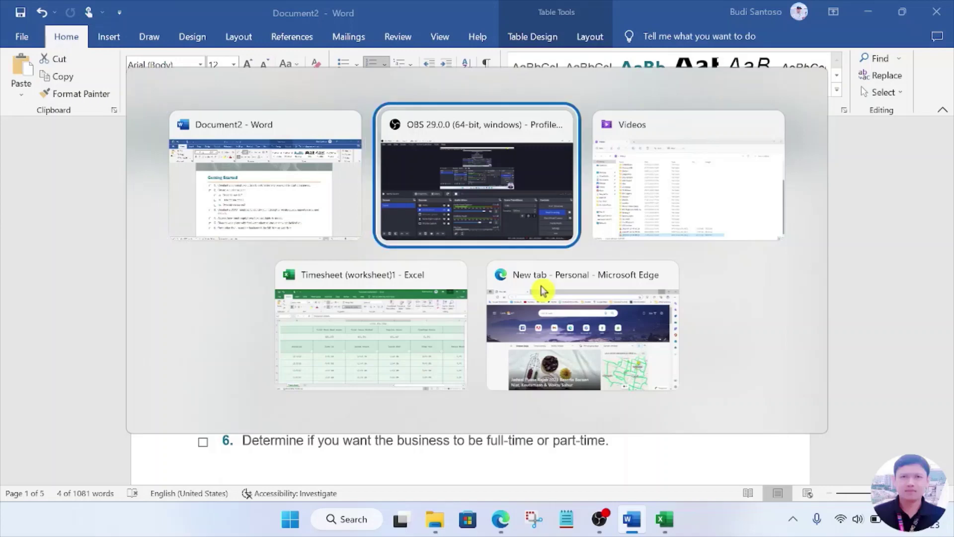
key(Tab)
key(Tab)
key(Tab)
key(shift+Tab)
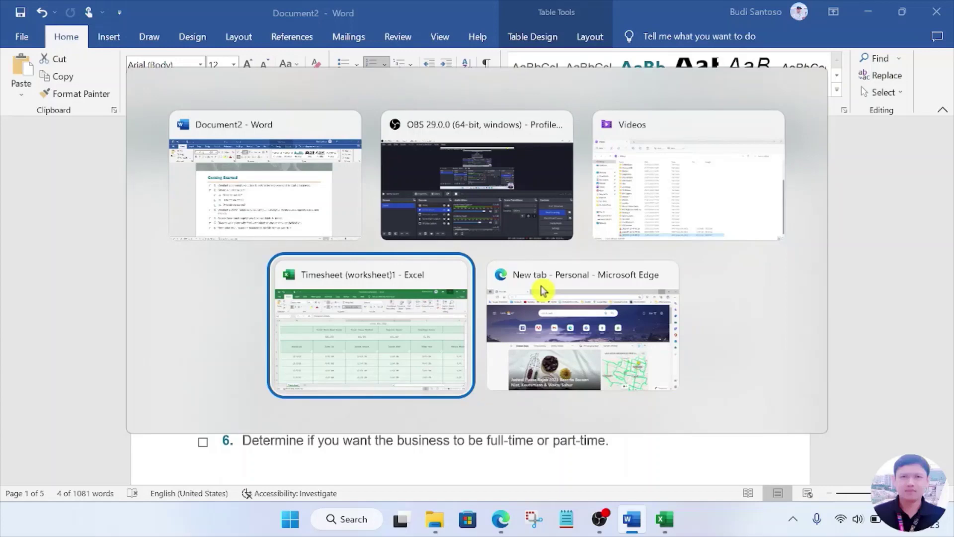
key(Return)
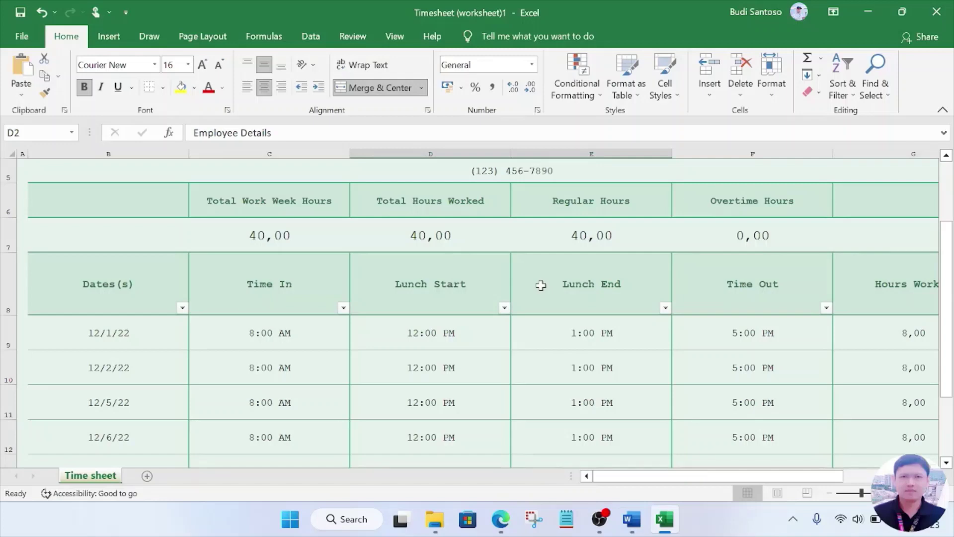
- Show the desktop, restore the Excel timesheet and select its Lunch End header cell
key(super+d)
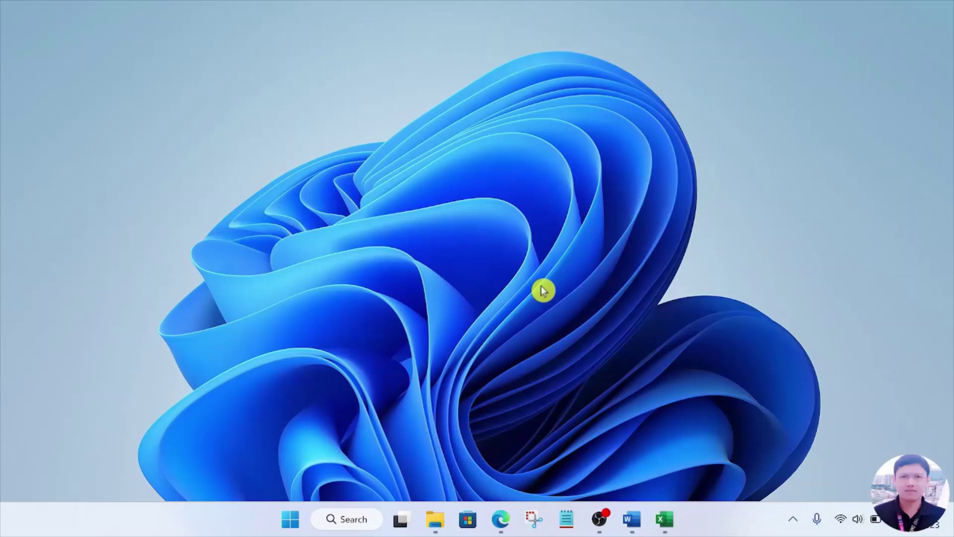
key(alt+Tab)
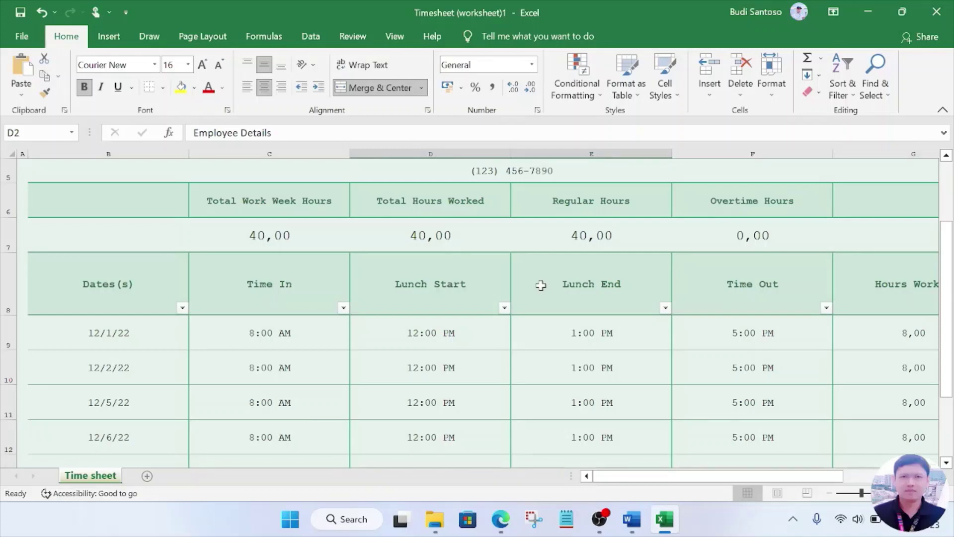
click(540, 285)
- Create a second virtual desktop from Task View and open it, and bring up Windows search
key(super+Tab)
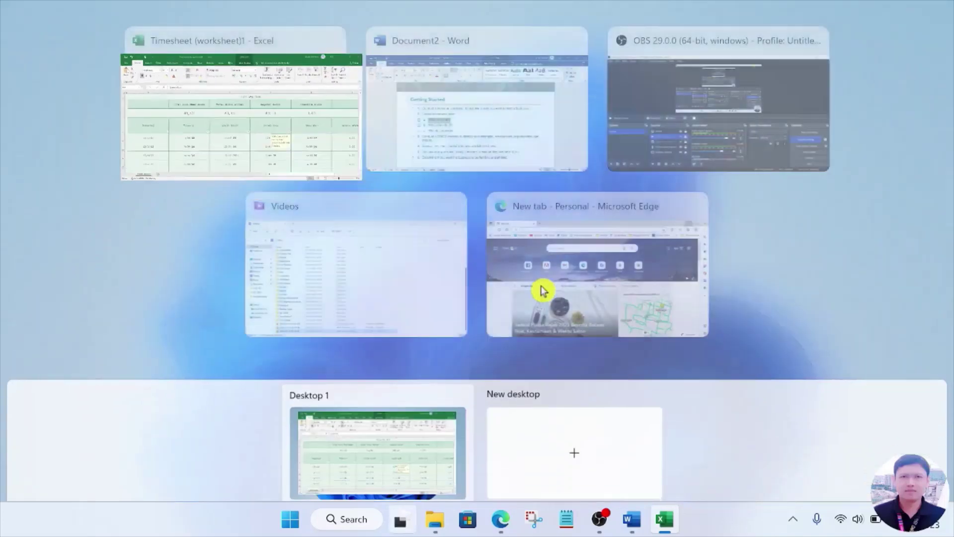
click(566, 422)
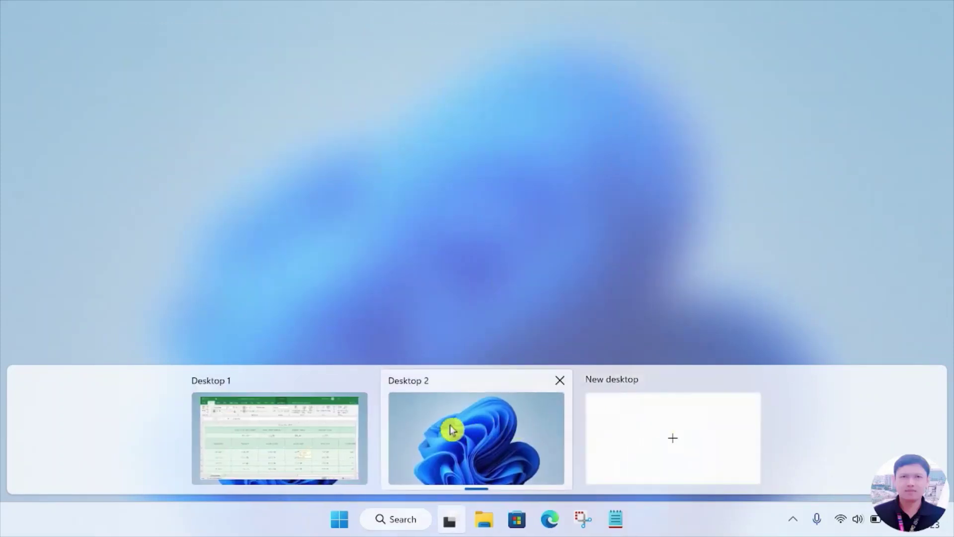
click(411, 426)
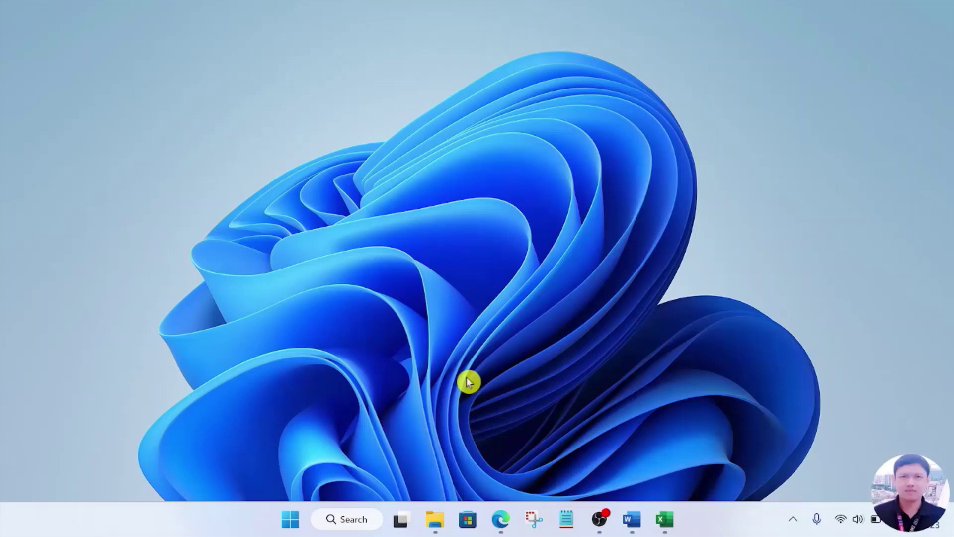
key(super+s)
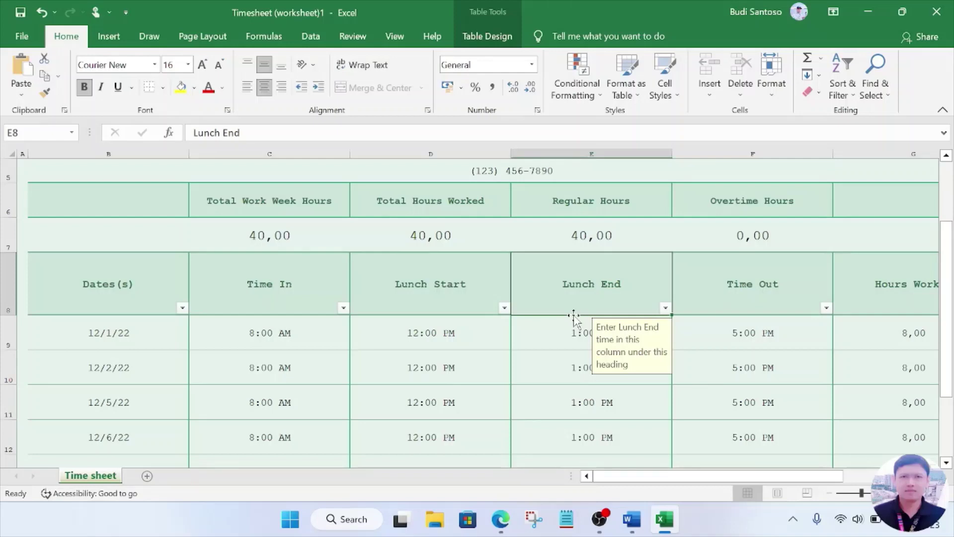
- Show the desktop and restore the Excel timesheet, and view the open windows and desktops in Task View before closing it
key(super+d)
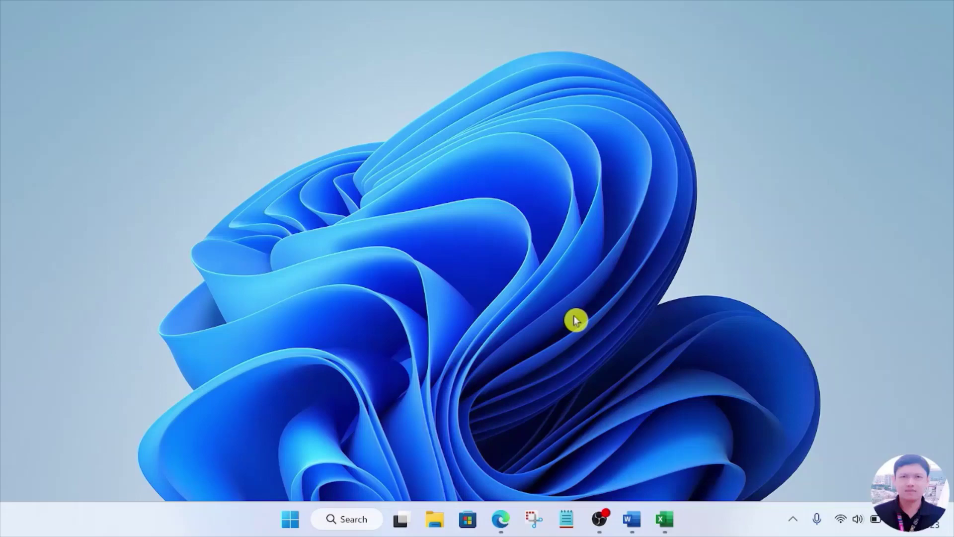
key(super+d)
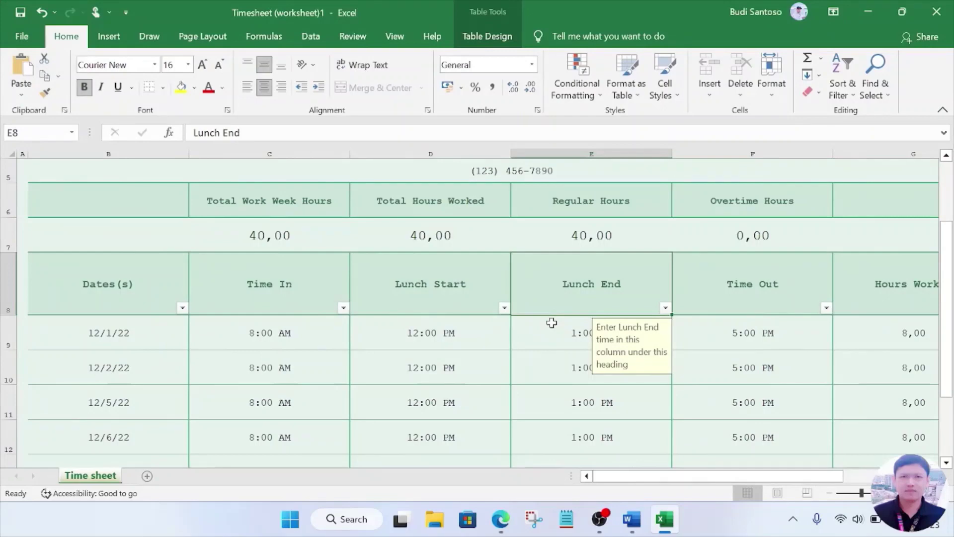
key(super+Tab)
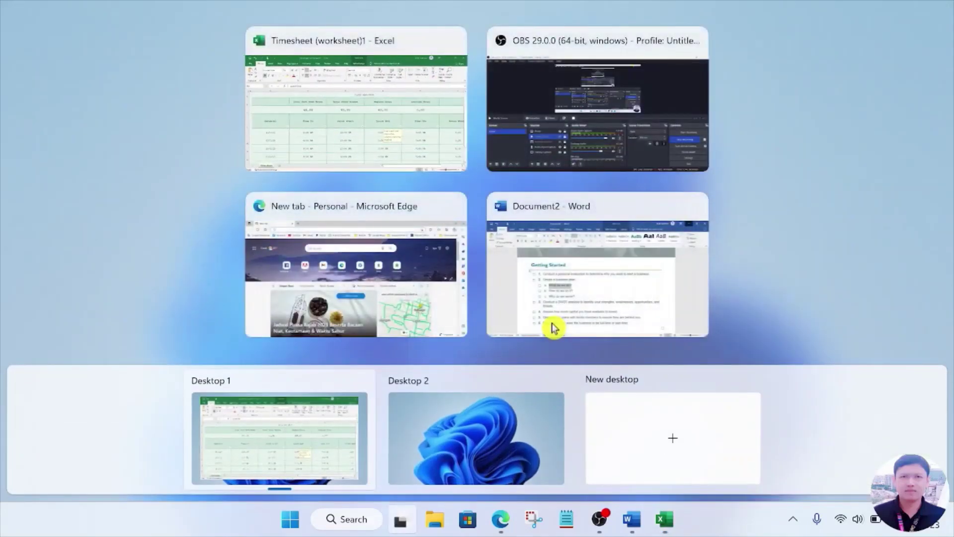
key(Escape)
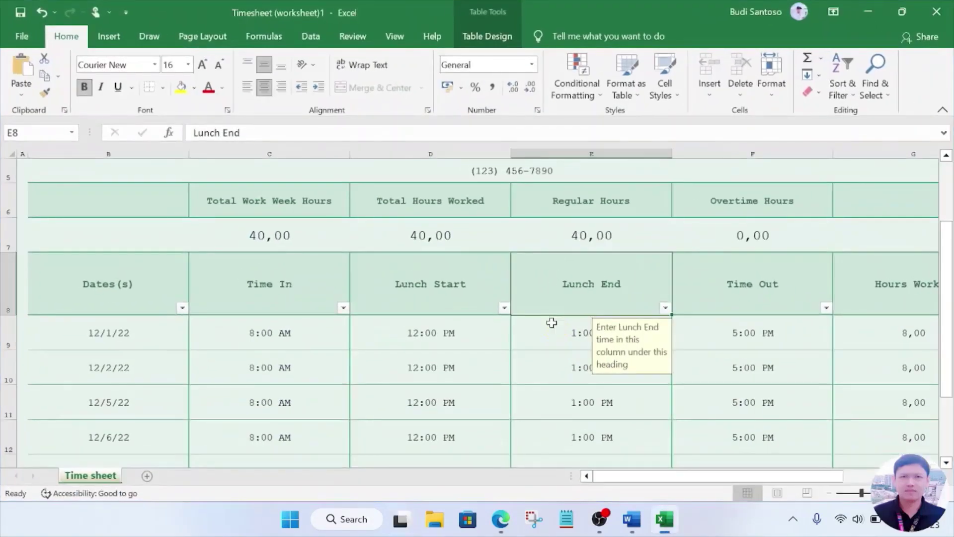
- Show the desktop, and open and dismiss the notification center
key(super+d)
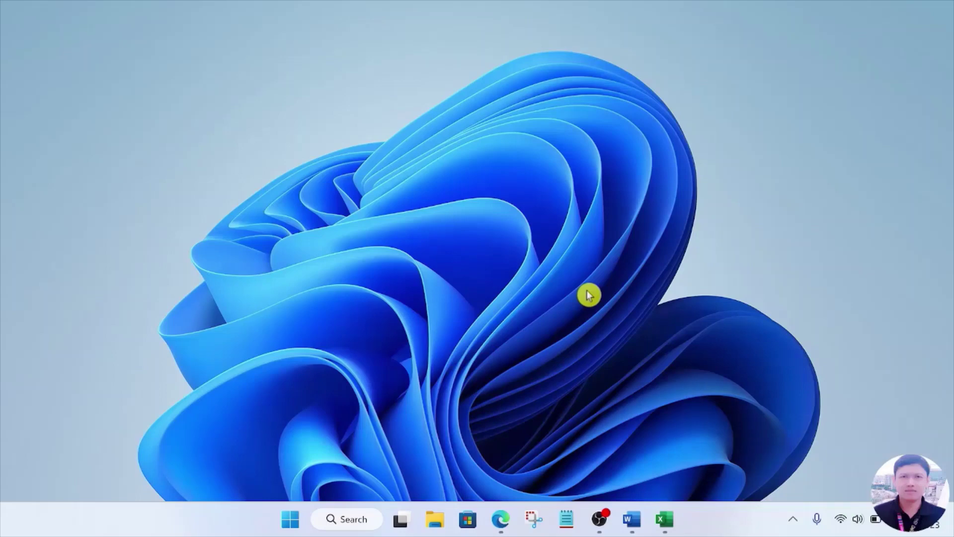
key(super+n)
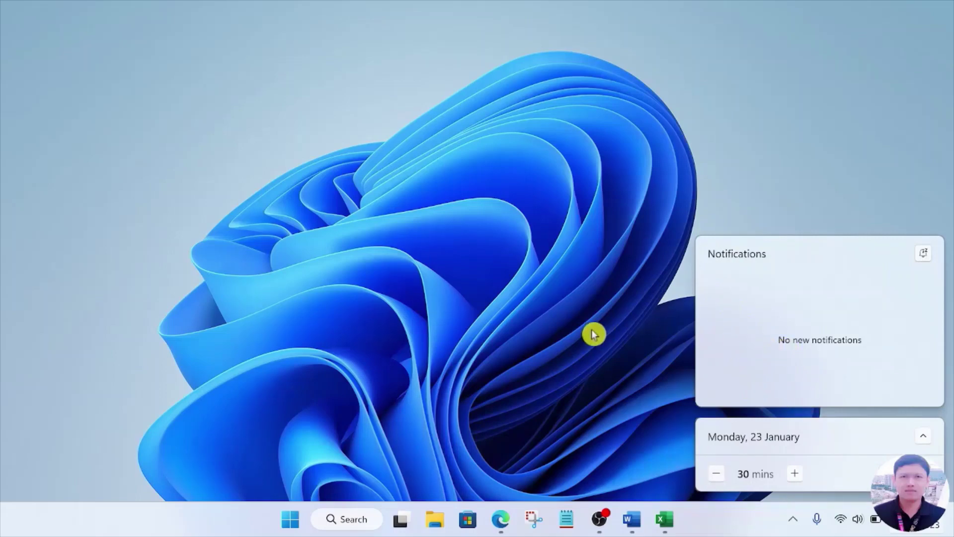
click(522, 337)
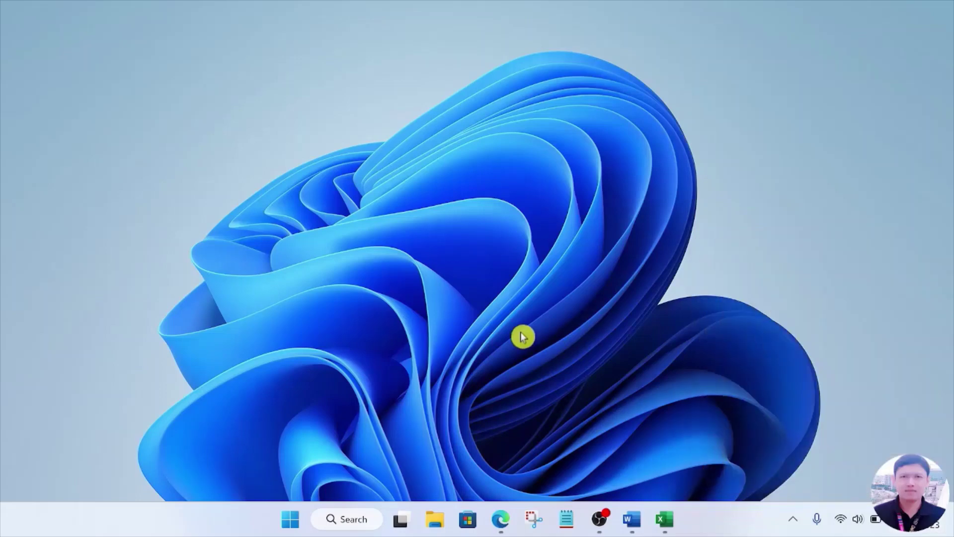
- Search Windows for "tou" and open Touchpad settings
click(346, 519)
text(t)
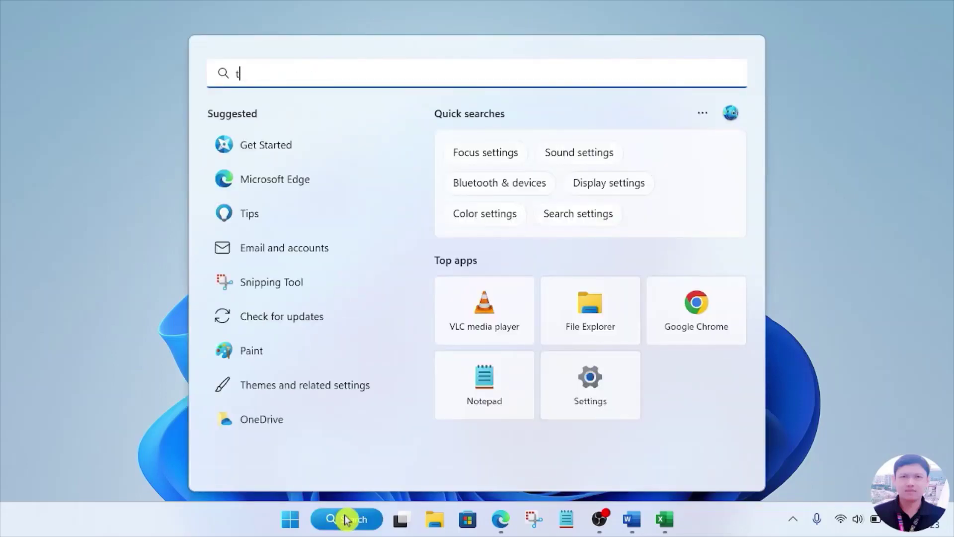
text(ou)
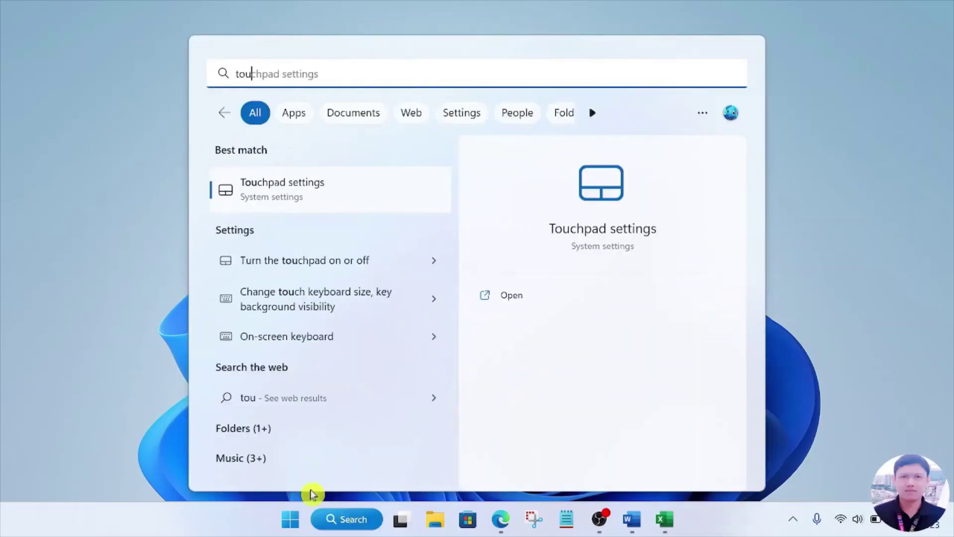
click(335, 207)
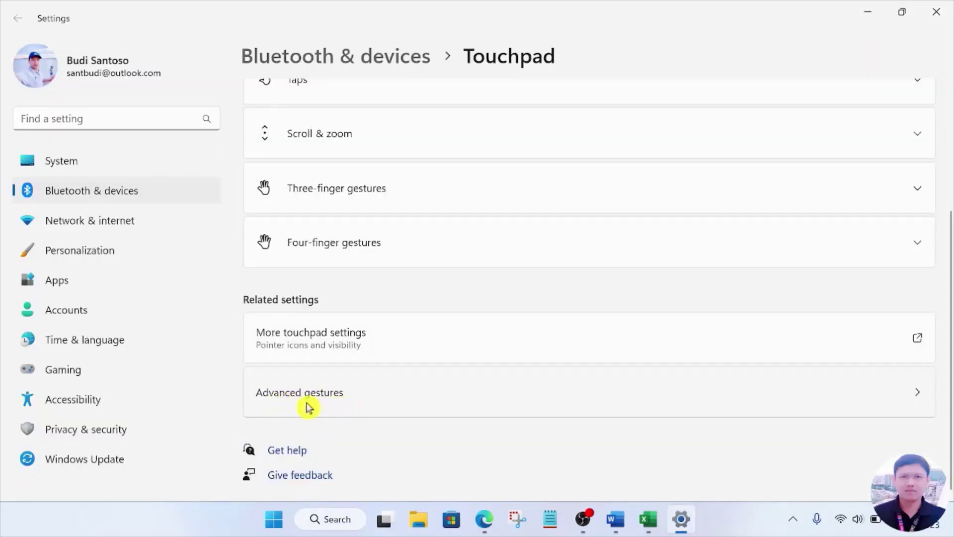
- Open the Advanced gestures settings and review the actions available for the three-finger swipe left gesture
click(920, 399)
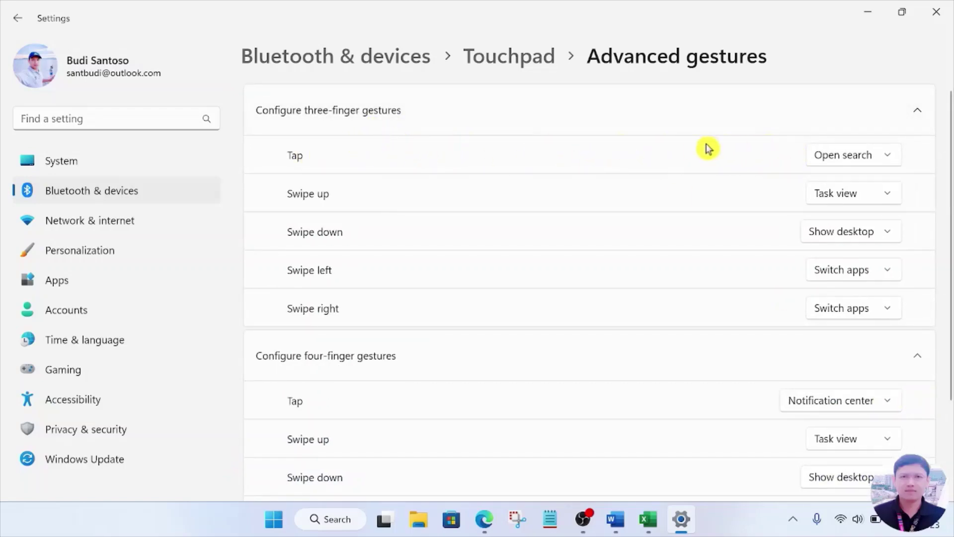
click(834, 268)
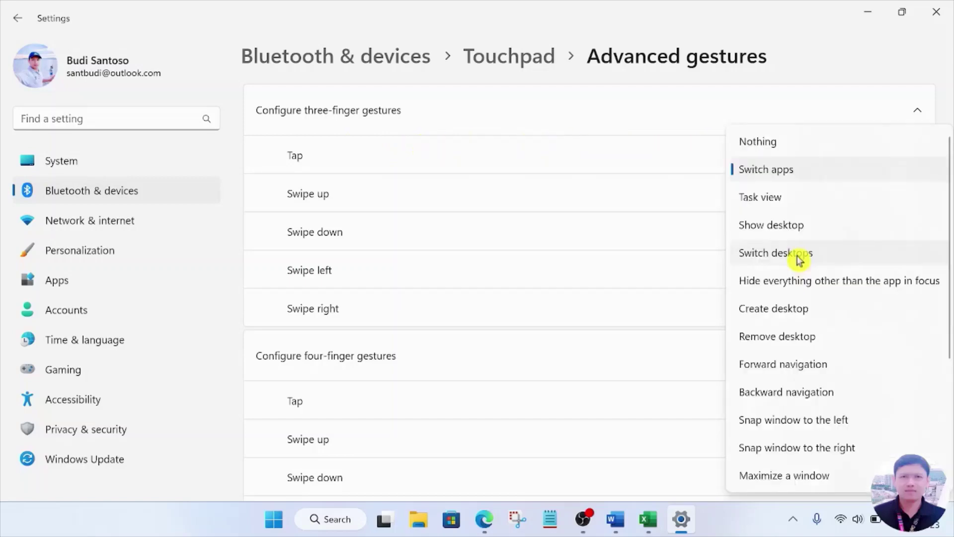
scroll(798, 256, down, 3)
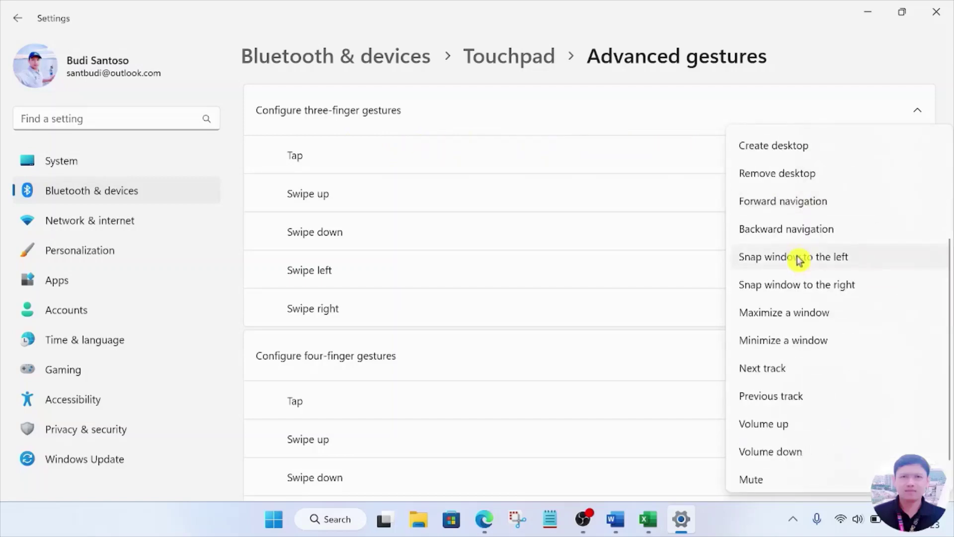
scroll(798, 259, down, 1)
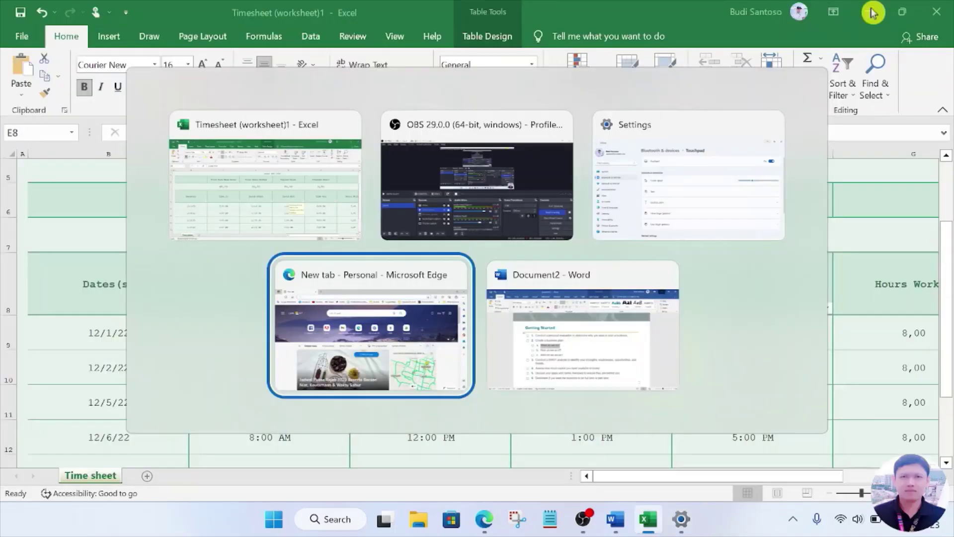
- Cycle forward and backward through the open windows in the app switcher, ending with the Word document Document2 highlighted
key(alt+Tab)
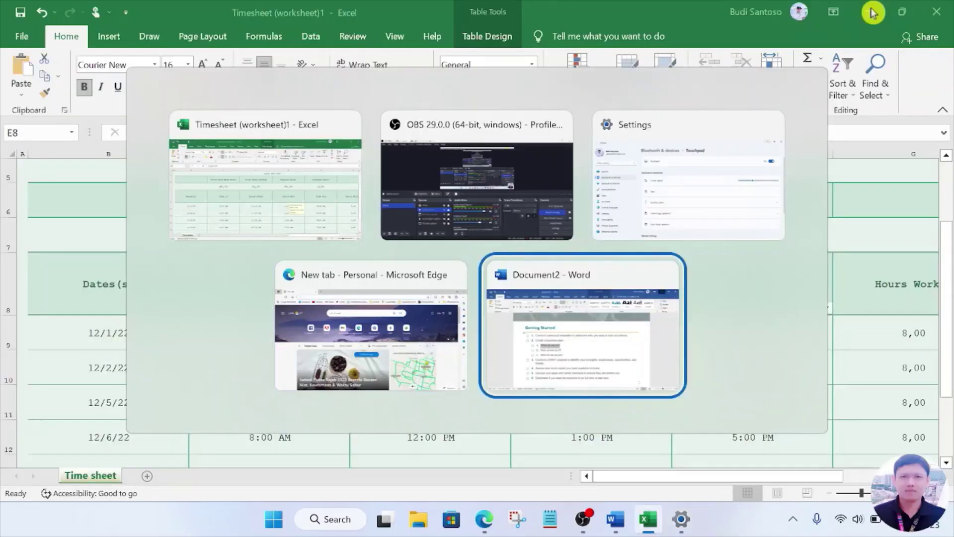
key(alt+shift+Tab)
key(alt+shift+Tab)
key(alt+shift+Tab)
key(alt+shift+Tab)
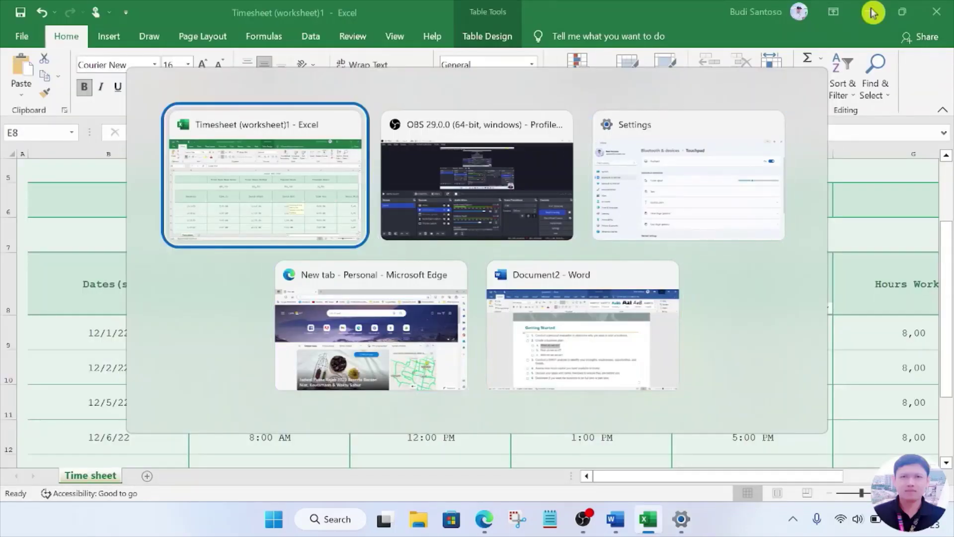
key(alt+shift+Tab)
key(alt+shift+Tab)
key(alt+Tab)
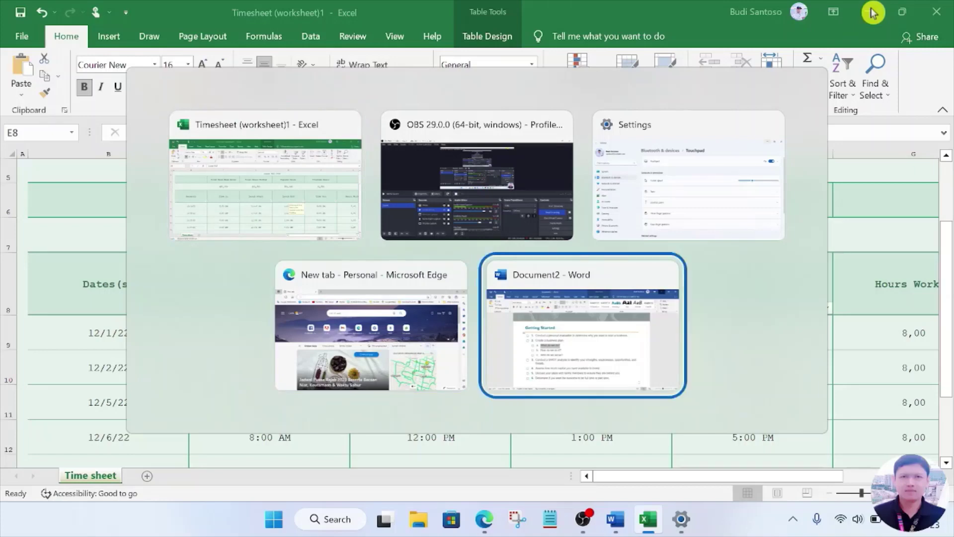
key(alt+shift+Tab)
key(alt+Tab)
key(alt+shift+Tab)
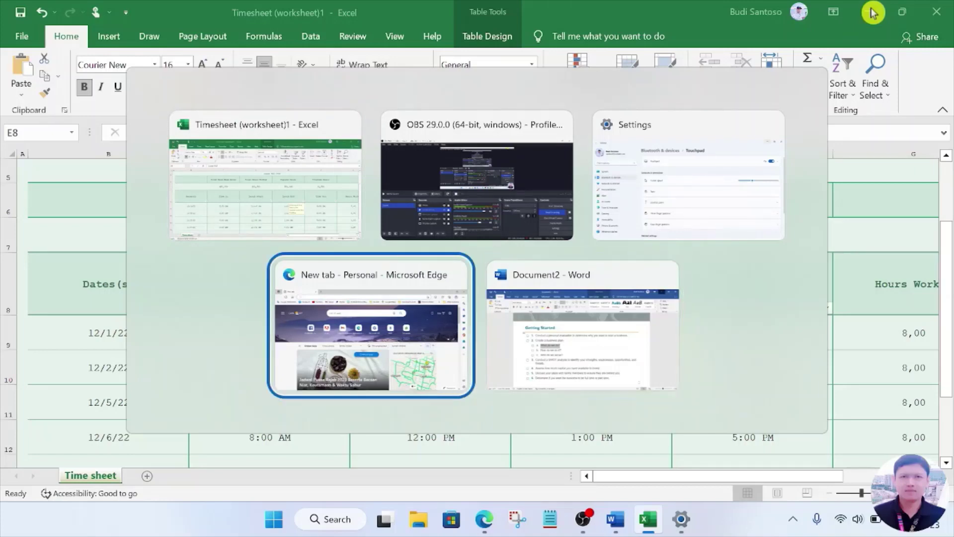
key(alt+Tab)
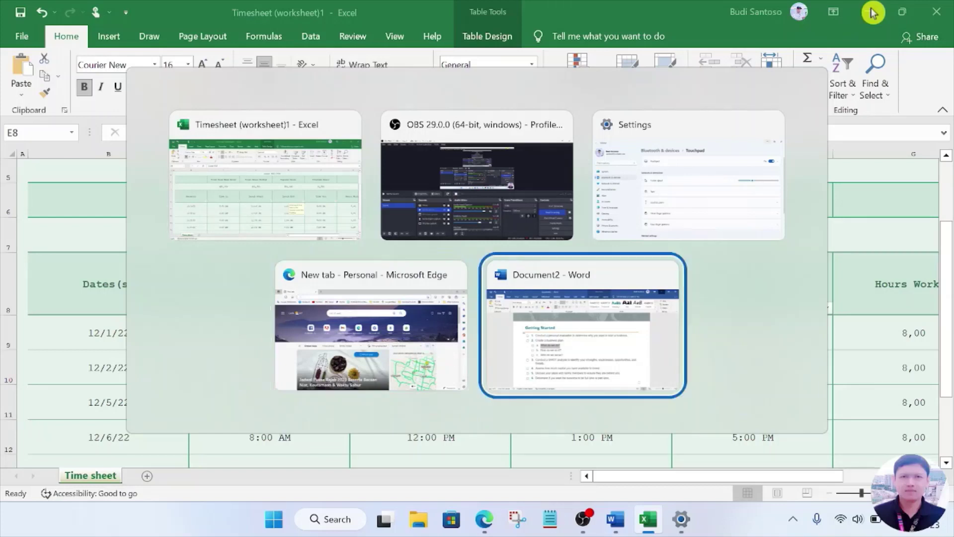